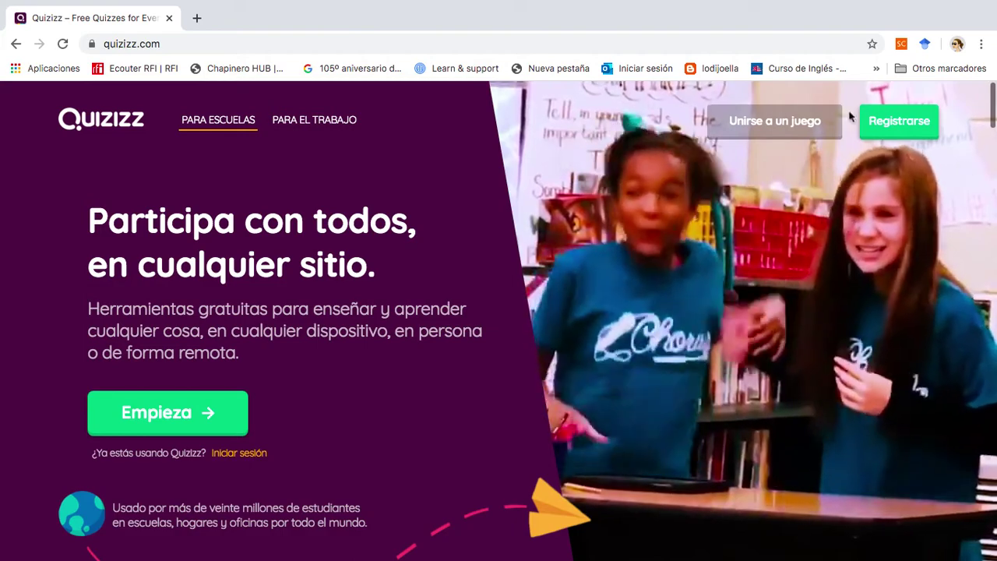
Register for Quizizz with Google, choosing the first listed account
{"action": "left_click", "coordinate": [889, 121]}
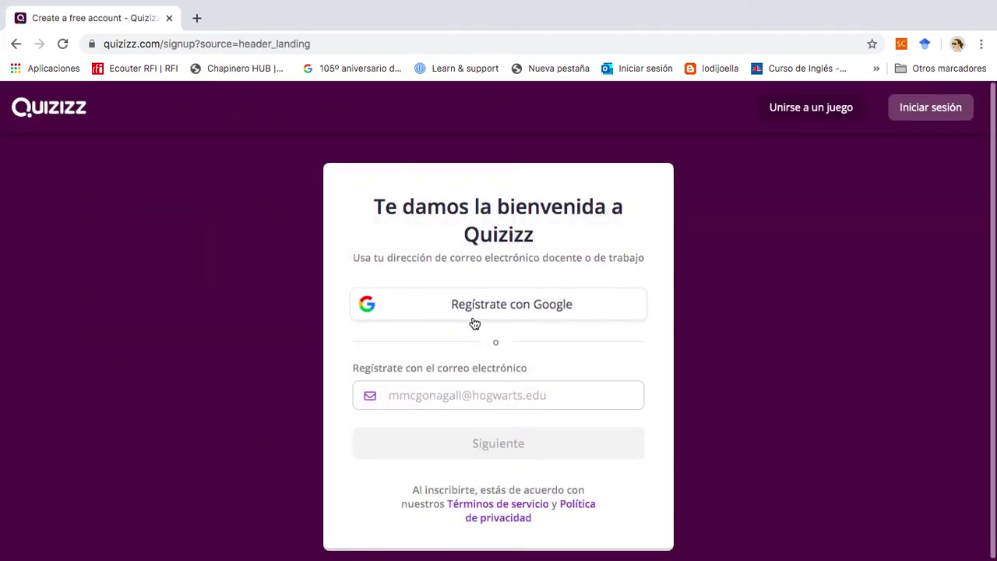
{"action": "left_click", "coordinate": [481, 303]}
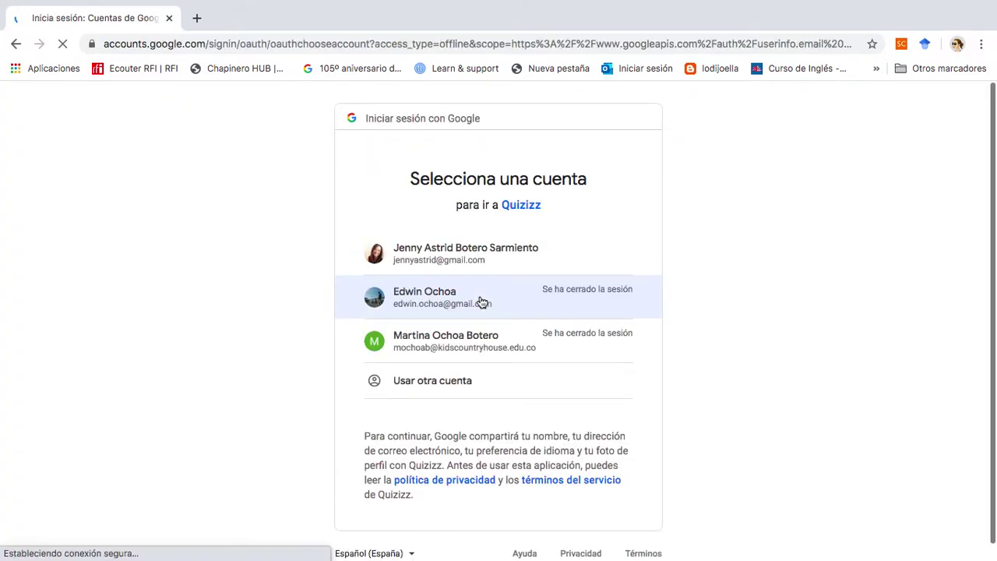
{"action": "left_click", "coordinate": [470, 258]}
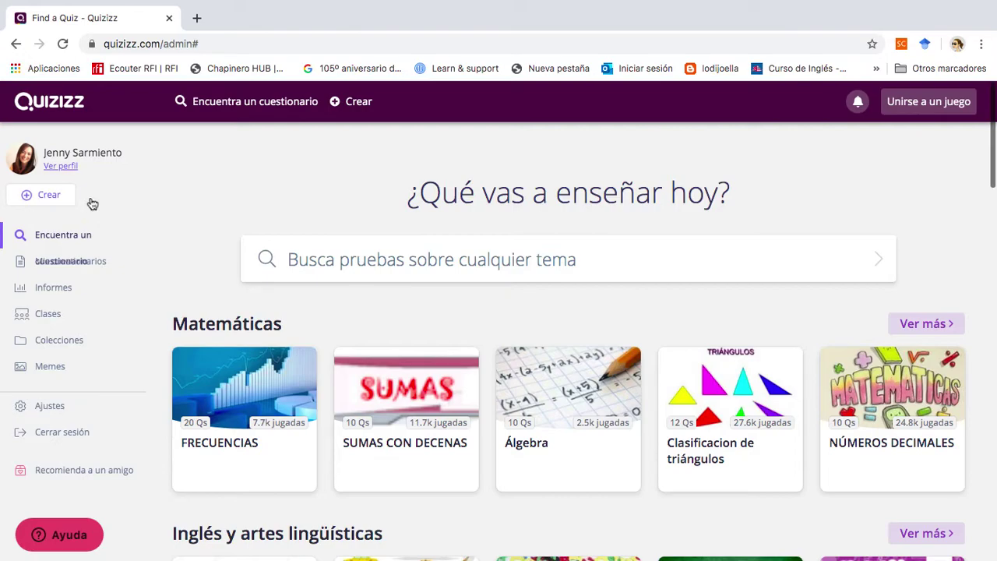
Copy the student invitation link for the class "Clase de Prueba" and close the sharing dialog
{"action": "left_click", "coordinate": [36, 319]}
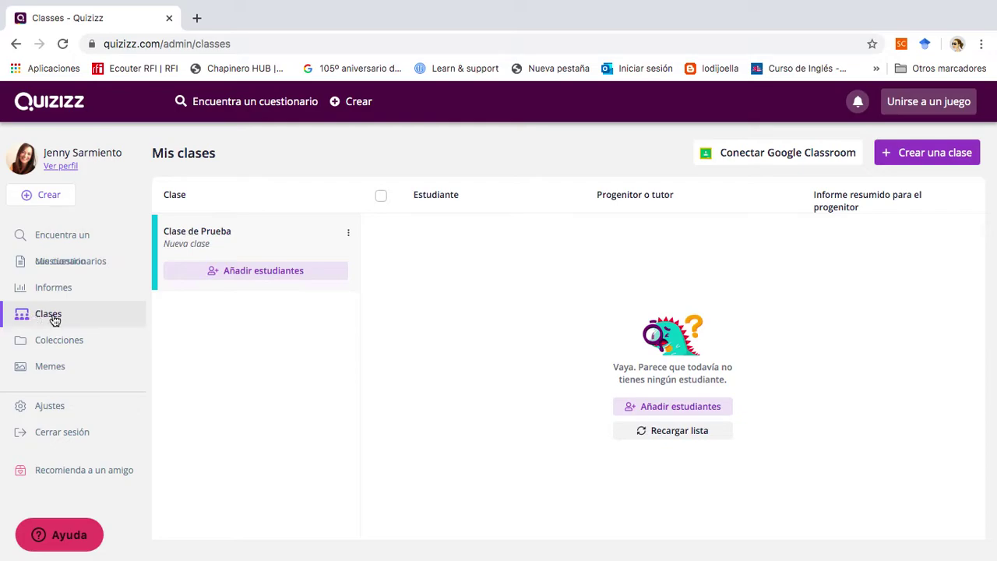
{"action": "left_click", "coordinate": [288, 269]}
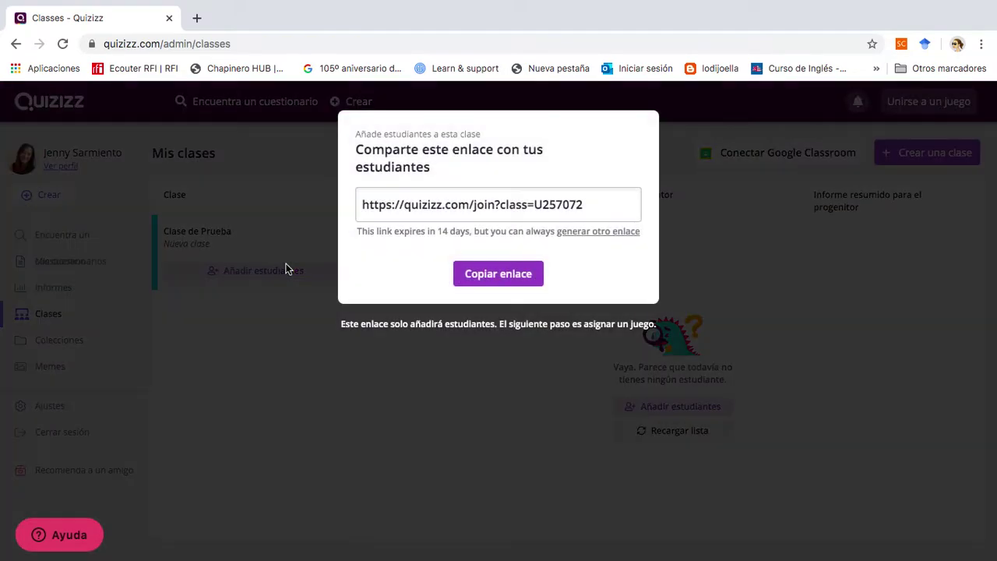
{"action": "left_click", "coordinate": [497, 274]}
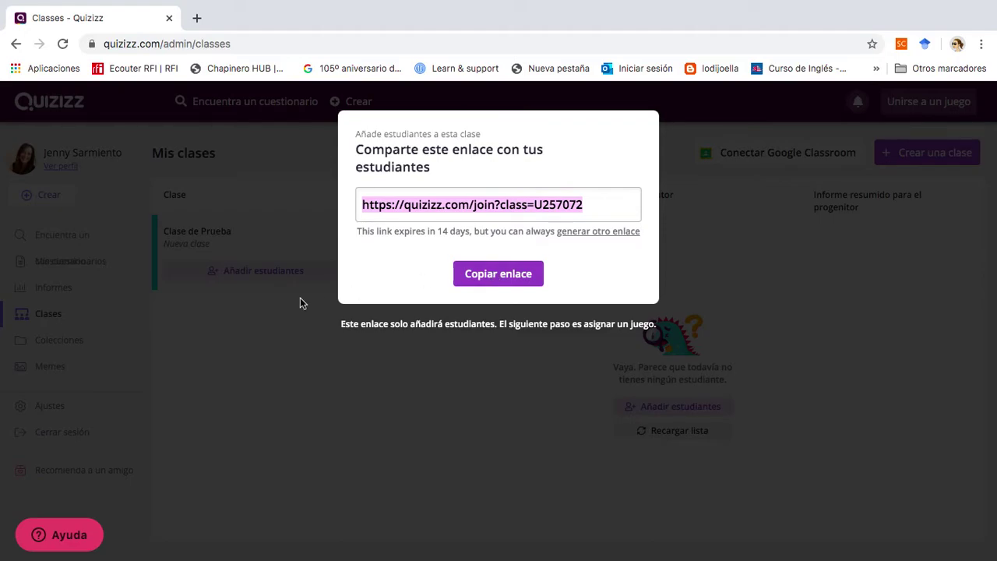
{"action": "left_click", "coordinate": [330, 363]}
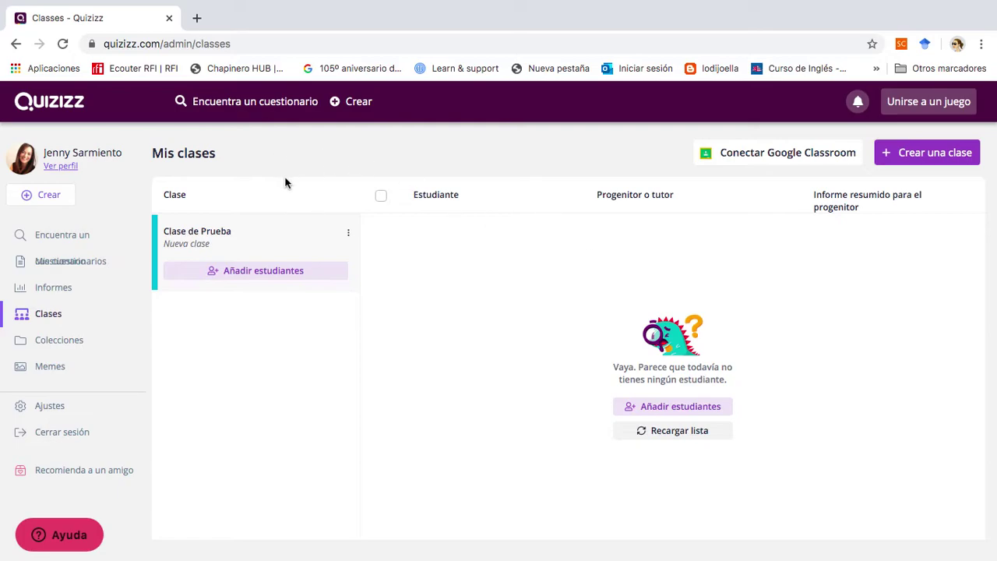
Create a new quiz named "Evaluación Psicología" with the subject Desarrollo profesional
{"action": "left_click", "coordinate": [35, 196]}
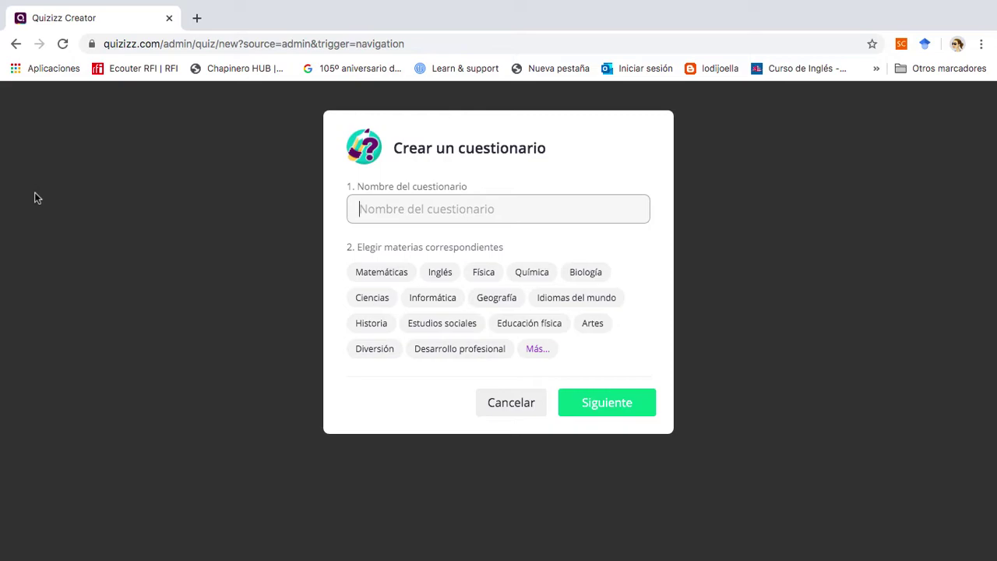
{"action": "type", "text": "Evaluación"}
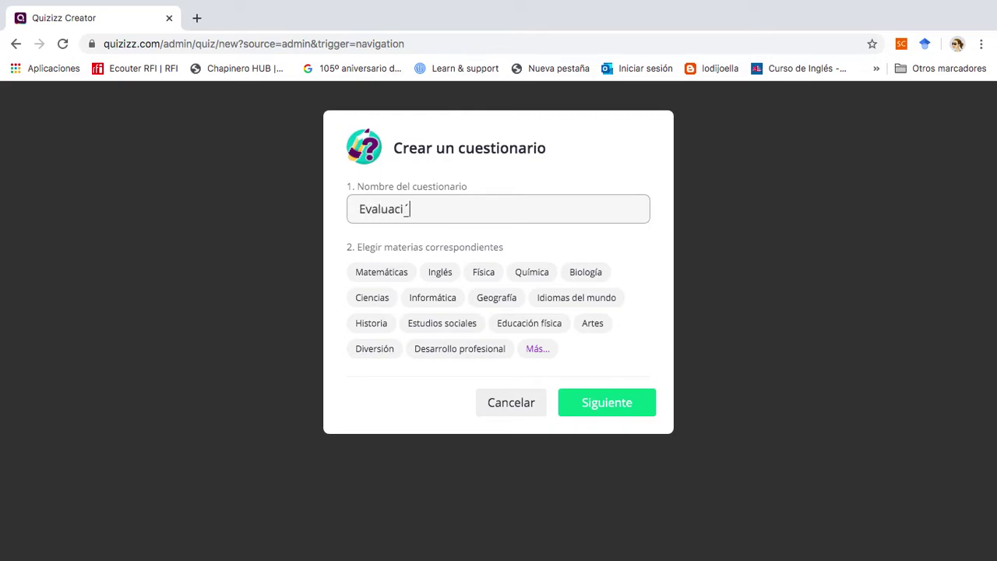
{"action": "type", "text": " Psicología"}
{"action": "left_click", "coordinate": [436, 348]}
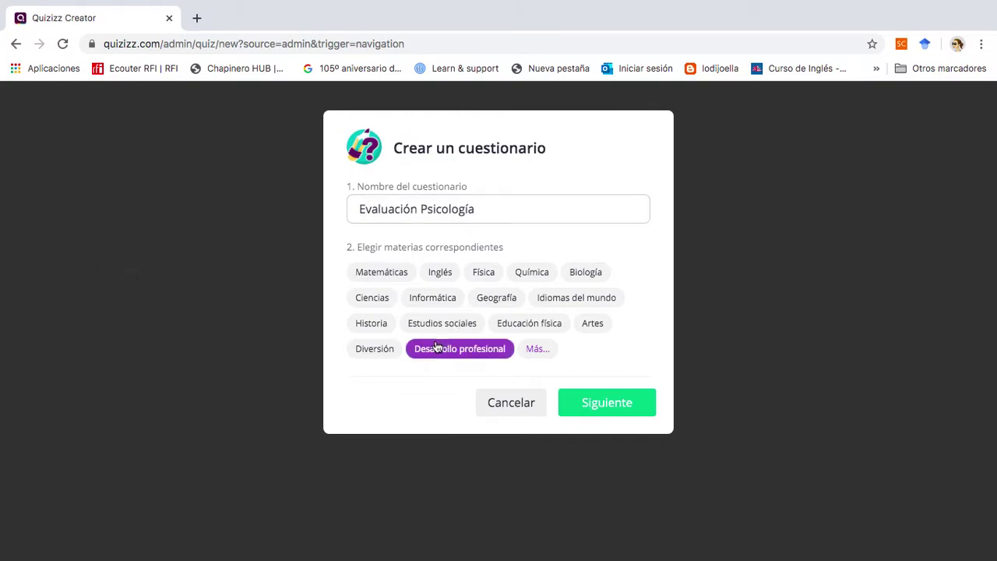
{"action": "left_click", "coordinate": [599, 403]}
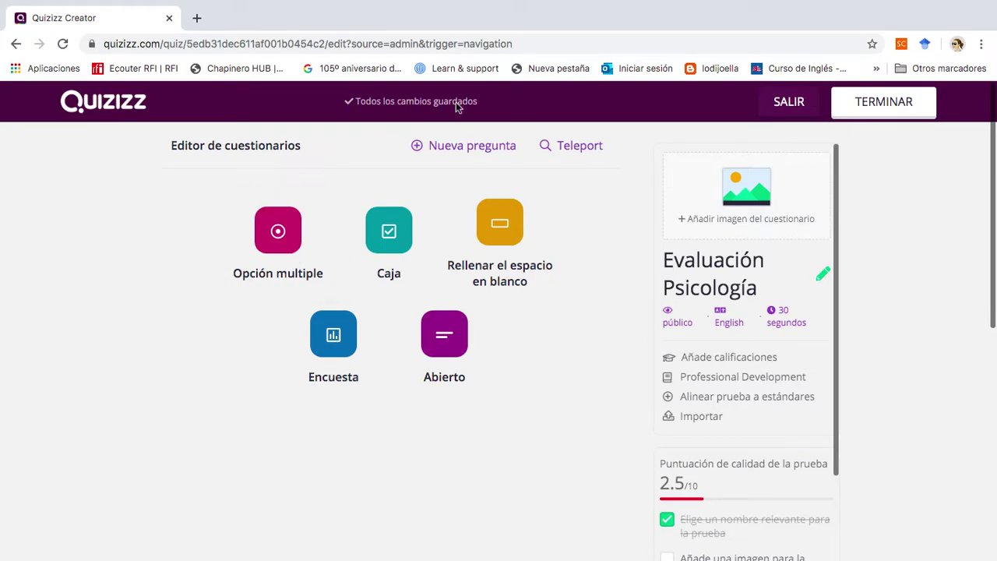
Add a multiple-choice question with the text "Quién es el padre de la psicología experimental"
{"action": "left_click", "coordinate": [263, 226]}
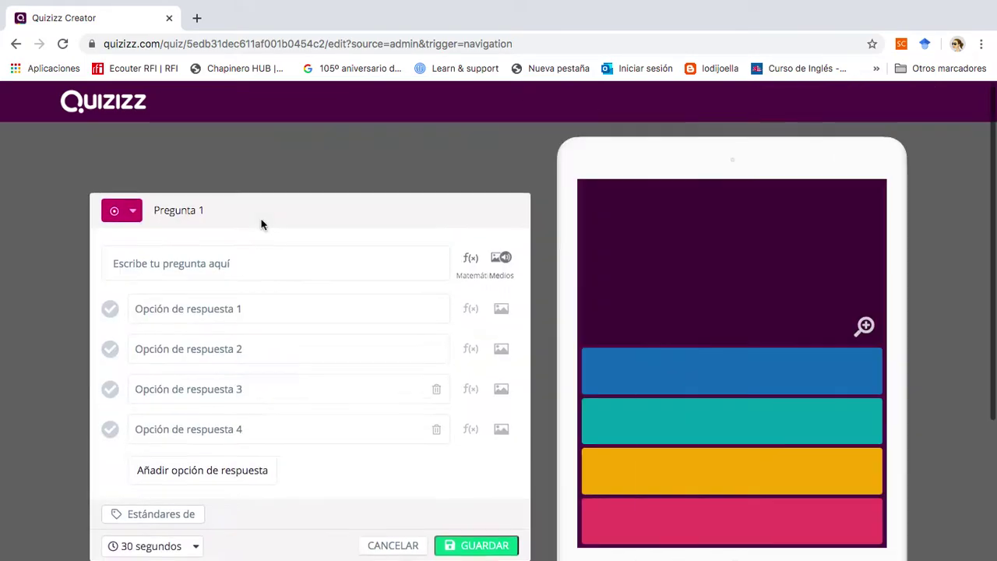
{"action": "left_click", "coordinate": [216, 212]}
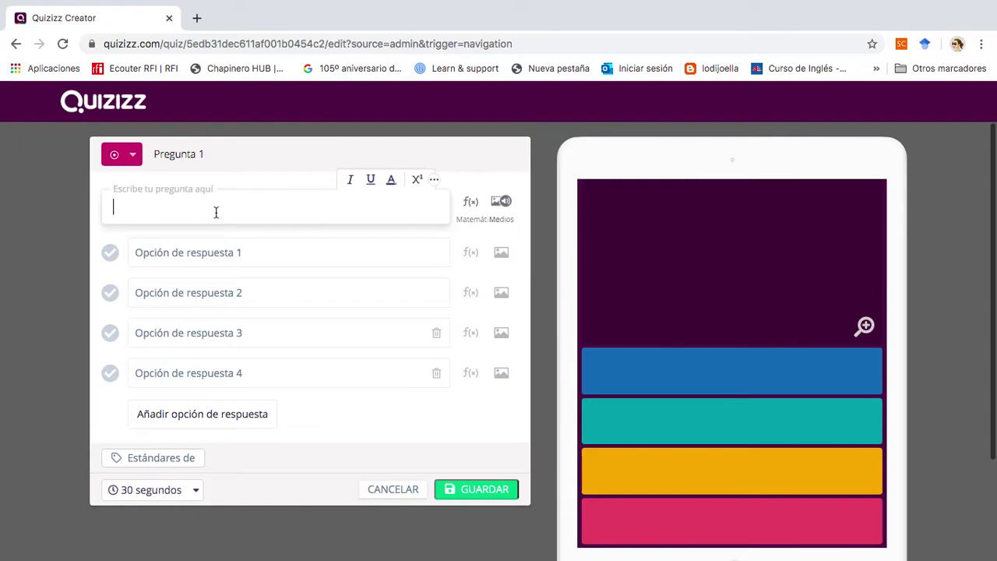
{"action": "type", "text": "Quién es el pad"}
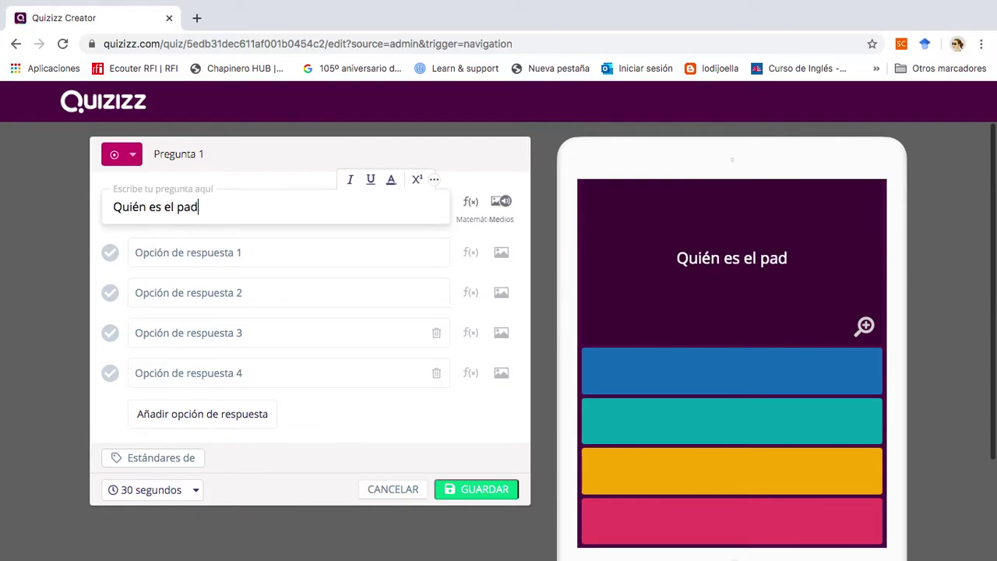
{"action": "type", "text": "re de la psicología exprei"}
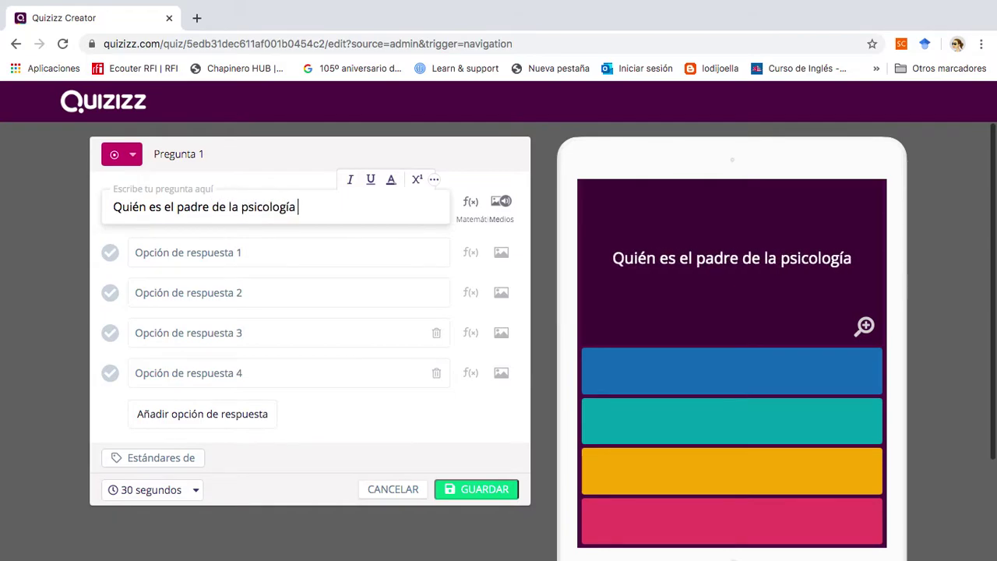
{"action": "key", "text": "BackSpace"}
{"action": "key", "text": "BackSpace"}
{"action": "key", "text": "BackSpace"}
{"action": "type", "text": "erimental"}
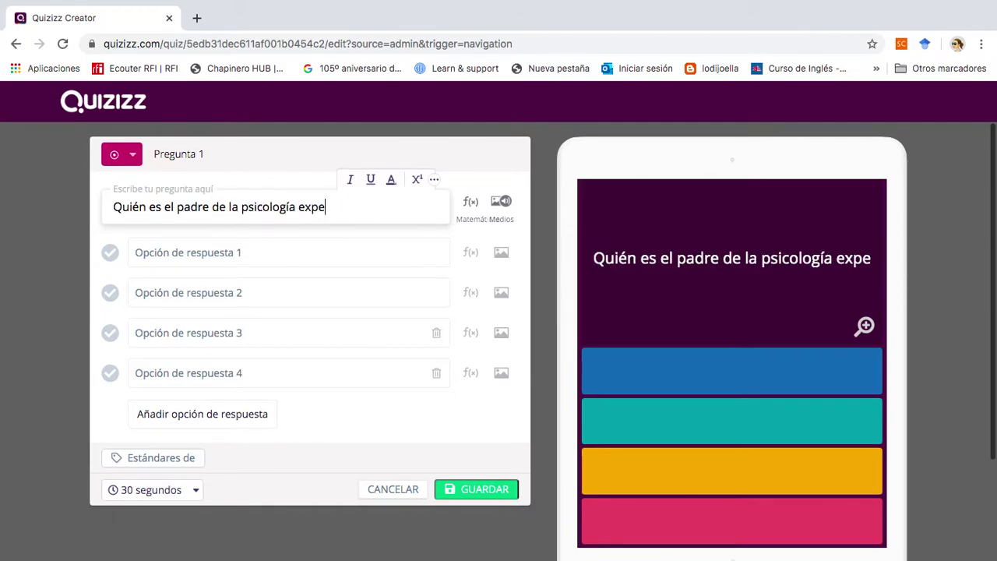
Enter "Wundt" as the first answer option and "Pavlov" as the second
{"action": "left_click", "coordinate": [174, 251]}
{"action": "type", "text": "Wund"}
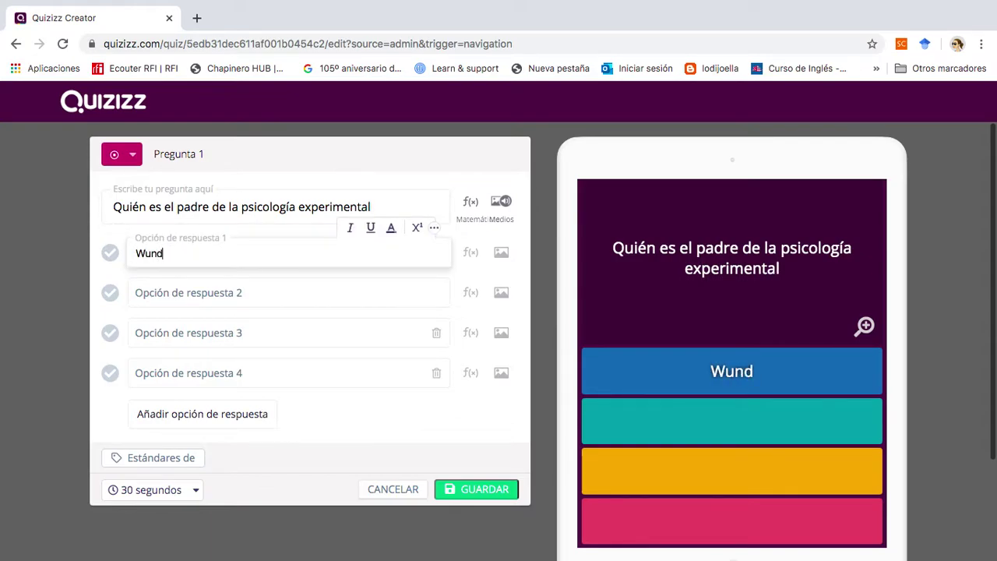
{"action": "type", "text": "dt"}
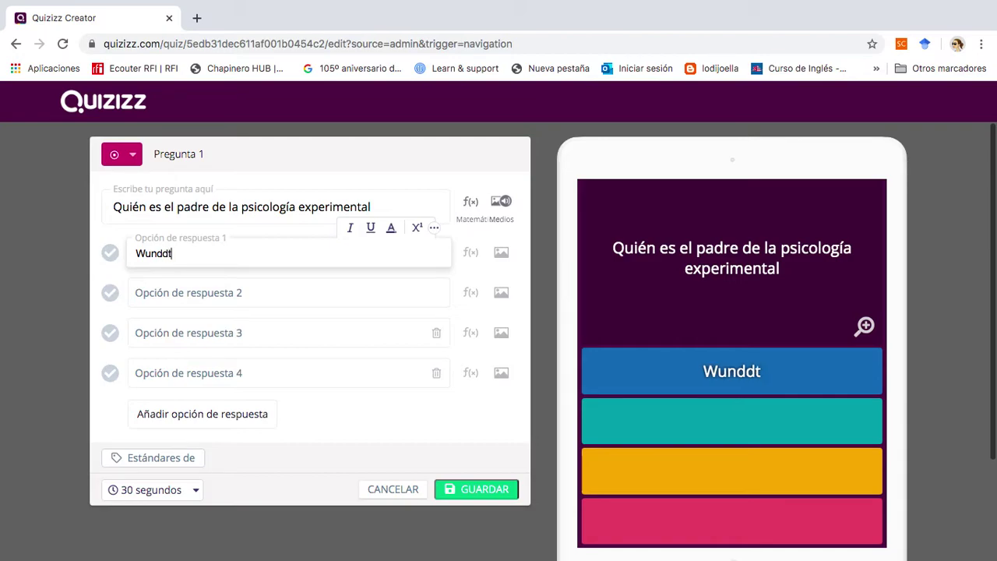
{"action": "left_click", "coordinate": [178, 294]}
{"action": "type", "text": "pavlvo"}
{"action": "key", "text": "BackSpace"}
{"action": "key", "text": "BackSpace"}
{"action": "key", "text": "BackSpace"}
{"action": "key", "text": "BackSpace"}
{"action": "key", "text": "BackSpace"}
{"action": "key", "text": "BackSpace"}
{"action": "type", "text": "Pavlvor"}
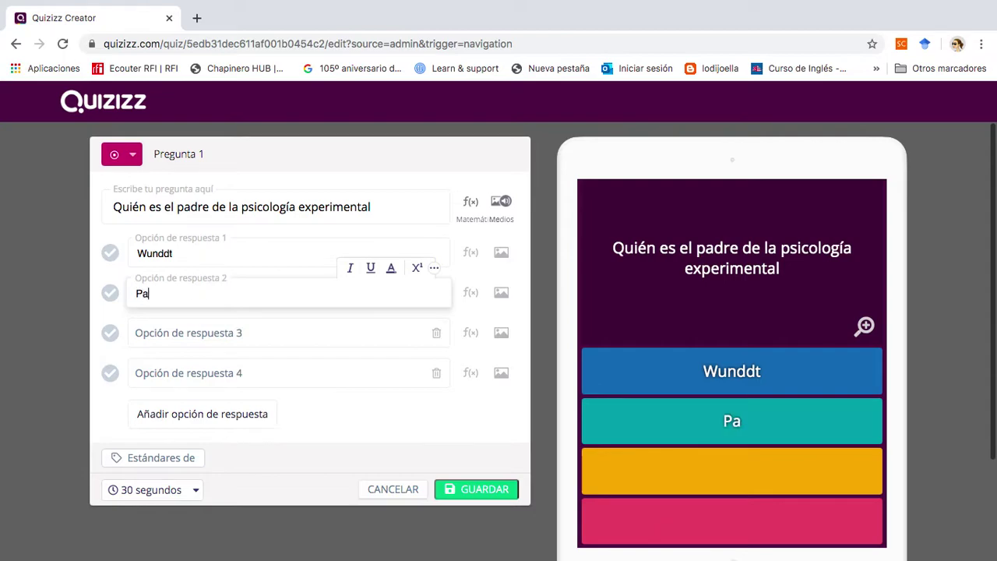
{"action": "key", "text": "BackSpace"}
{"action": "key", "text": "BackSpace"}
{"action": "key", "text": "BackSpace"}
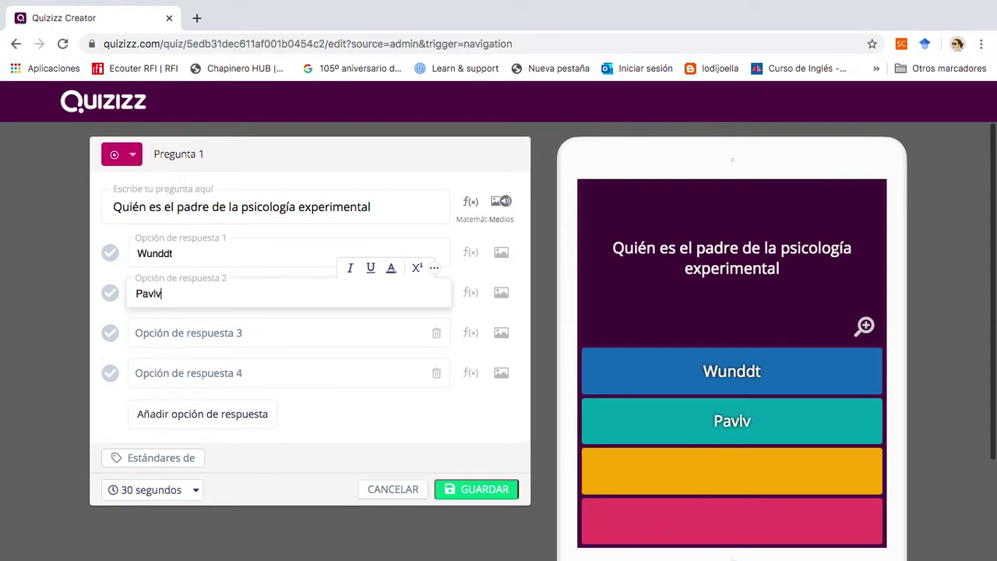
{"action": "type", "text": "ov"}
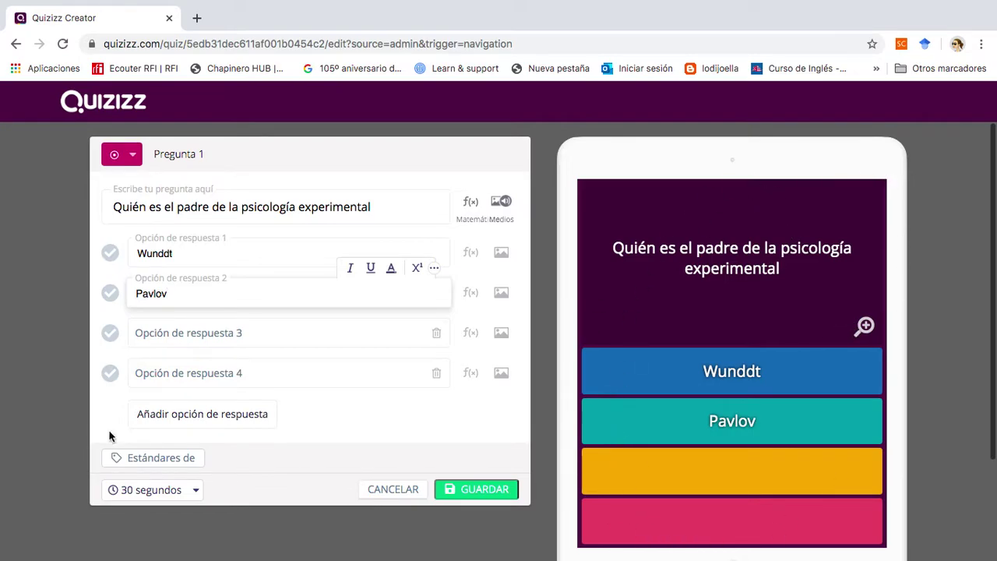
{"action": "left_click", "coordinate": [148, 339]}
{"action": "left_click", "coordinate": [167, 254]}
{"action": "key", "text": "BackSpace"}
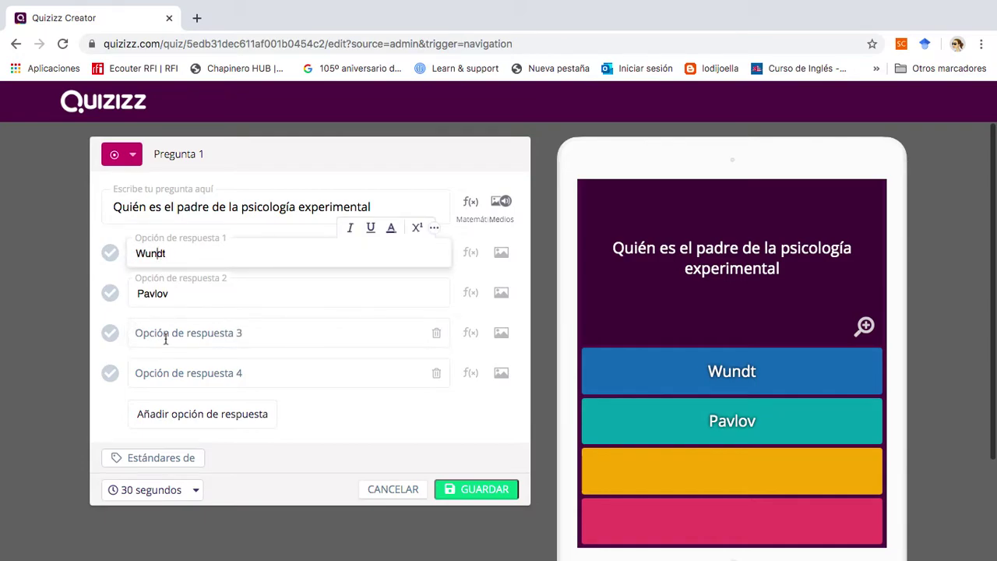
Enter "Skinner" and "Fechner" as the third and fourth answer options, then save the question with Wundt marked as correct
{"action": "left_click", "coordinate": [166, 335]}
{"action": "type", "text": "Skinner"}
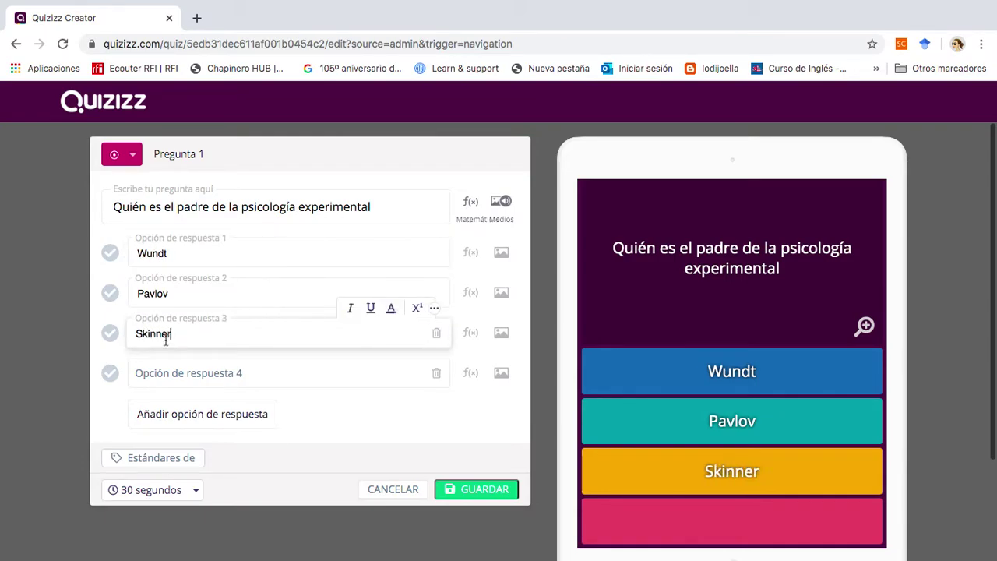
{"action": "left_click", "coordinate": [178, 374]}
{"action": "type", "text": "Fechner"}
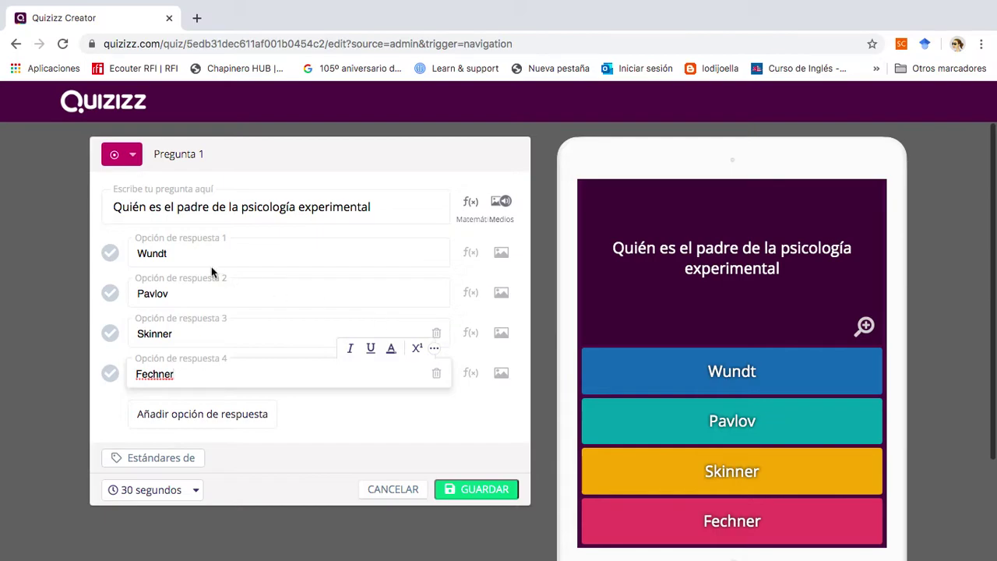
{"action": "left_click", "coordinate": [112, 256]}
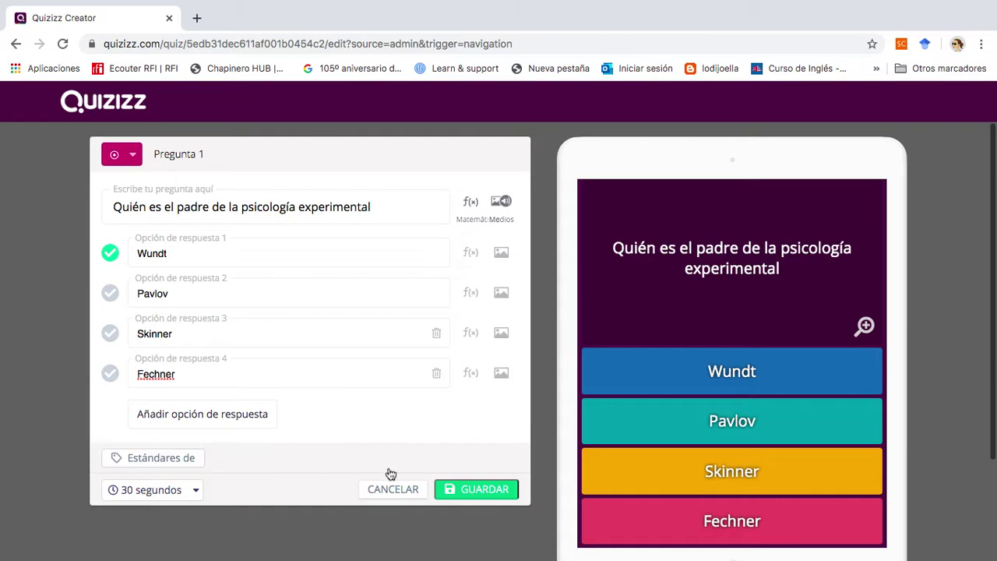
{"action": "left_click", "coordinate": [481, 501]}
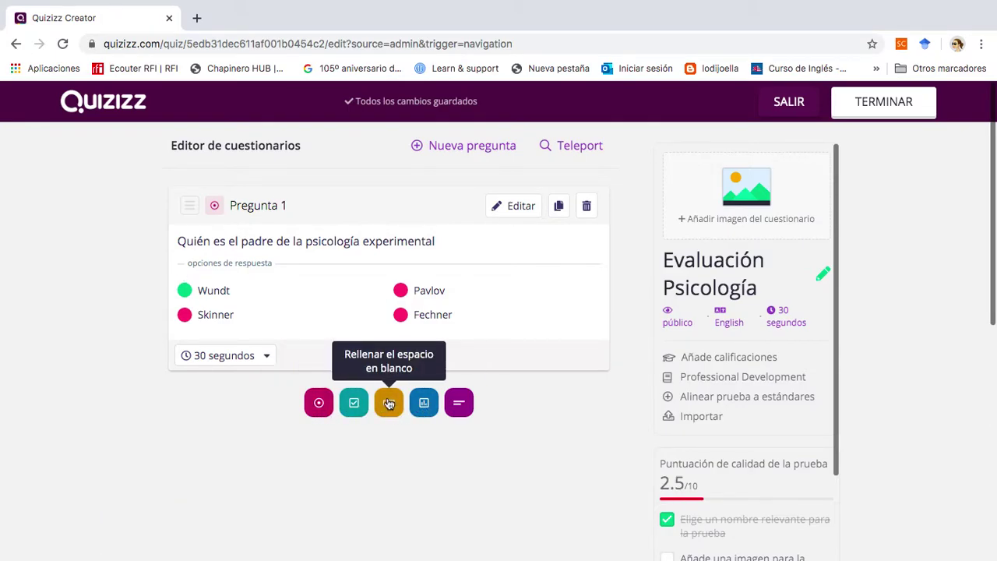
Add a fill-in-the-blank question with the text "¿Quién es el padre de la psicolgía experimental?"
{"action": "left_click", "coordinate": [390, 403]}
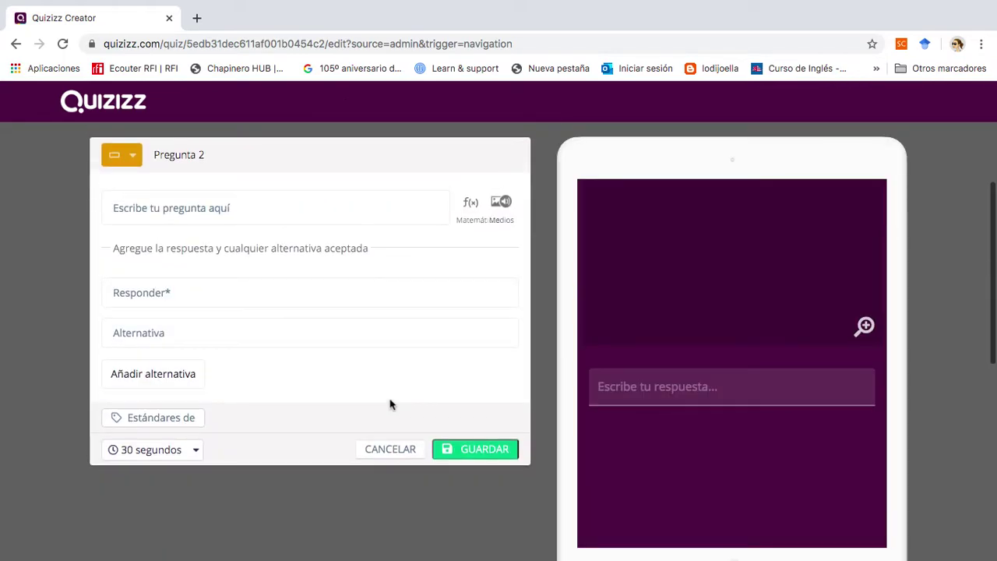
{"action": "left_click", "coordinate": [207, 205]}
{"action": "type", "text": "¿Qui"}
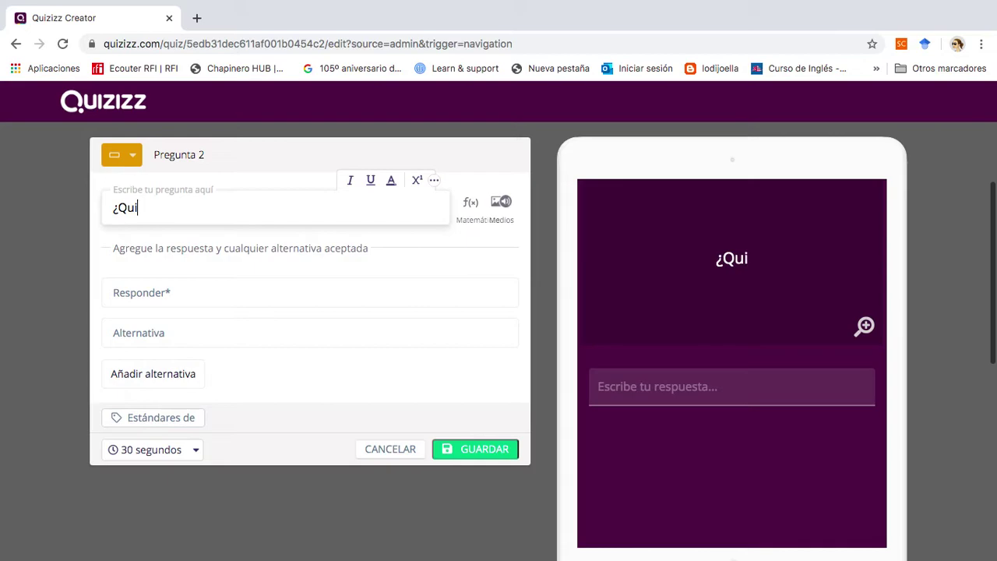
{"action": "type", "text": "én es el"}
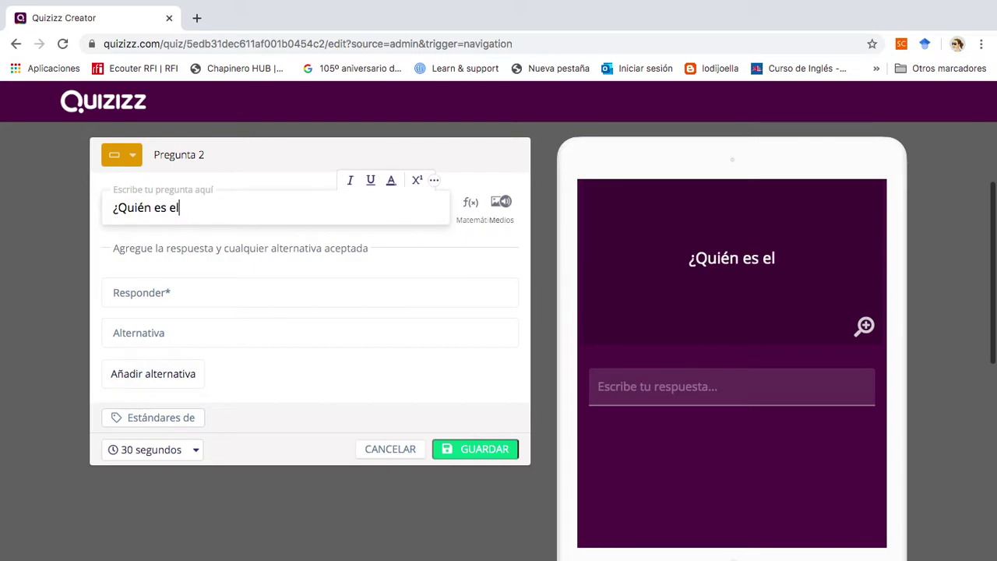
{"action": "type", "text": " padre de la psico"}
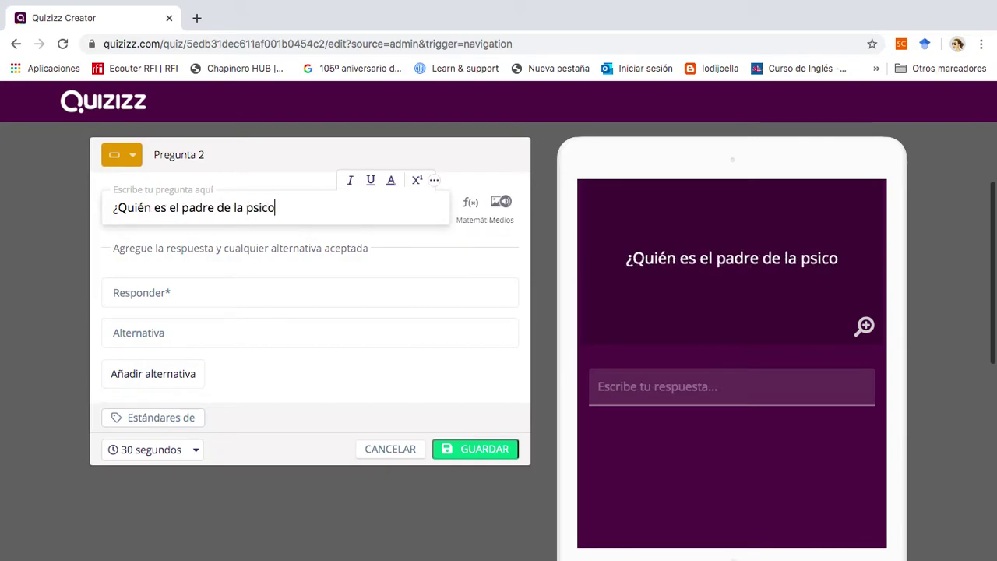
{"action": "type", "text": "lgía experi"}
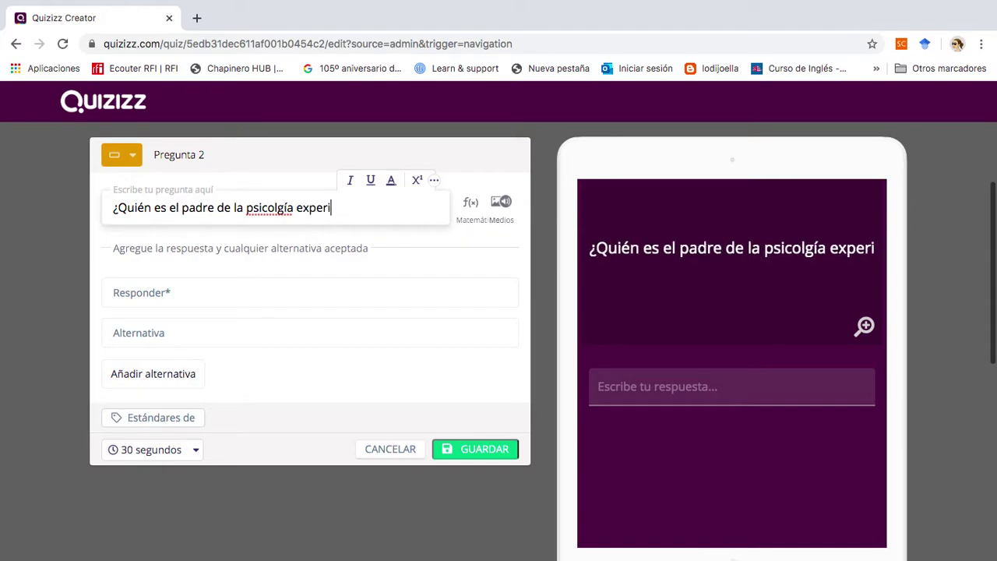
{"action": "type", "text": "mental="}
{"action": "key", "text": "BackSpace"}
{"action": "type", "text": "?"}
Enter "Wundt" as the accepted answer of the fill-in-the-blank question, leaving the alternative empty
{"action": "left_click", "coordinate": [131, 290]}
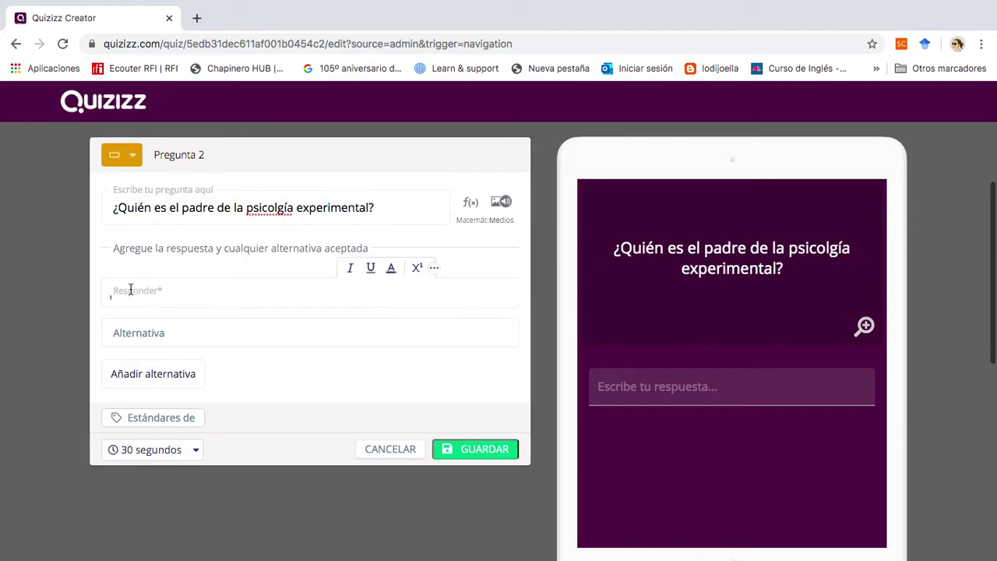
{"action": "type", "text": "Wundt"}
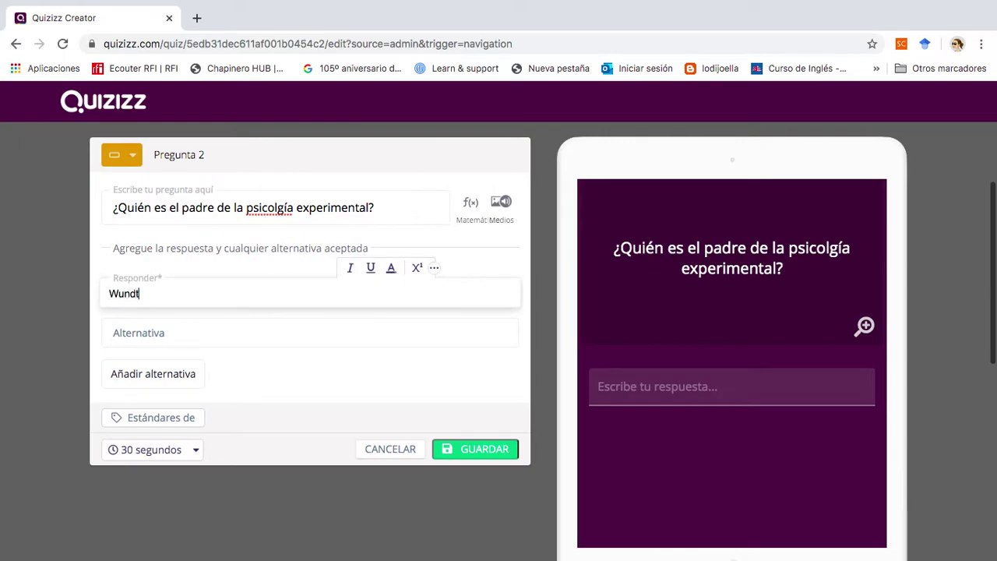
{"action": "left_click", "coordinate": [125, 332]}
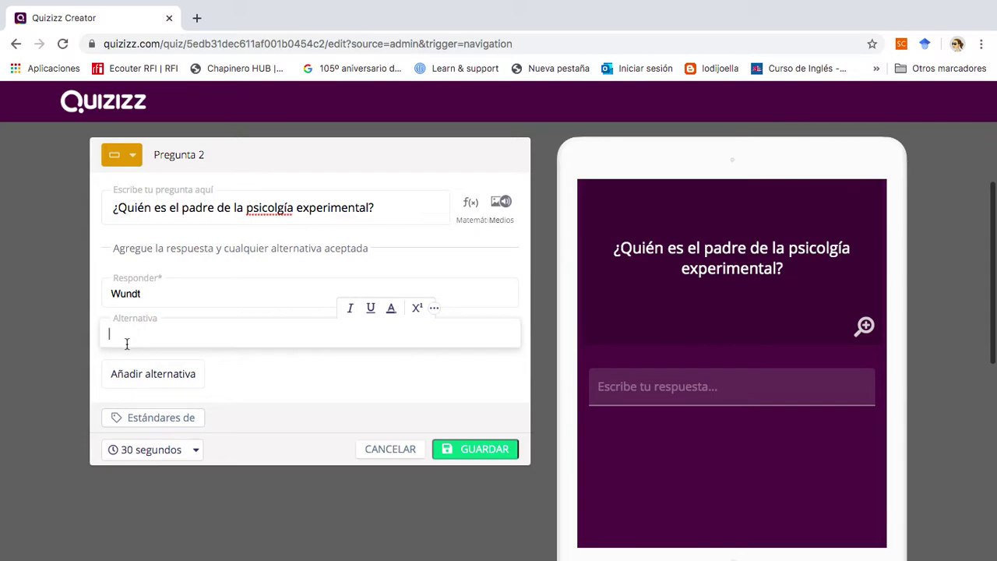
{"action": "left_click", "coordinate": [303, 387]}
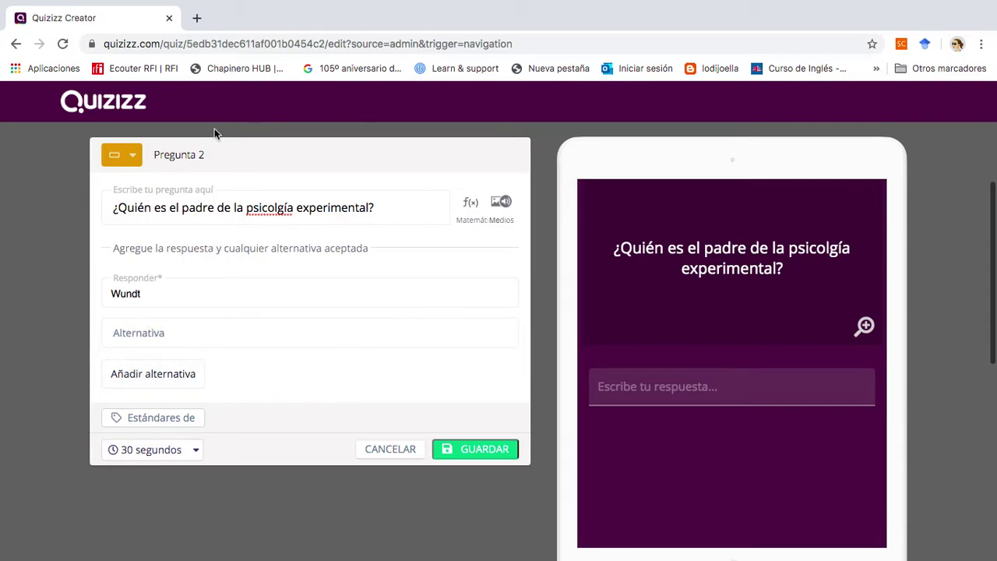
Save the fill-in-the-blank question and review both questions in the quiz editor
{"action": "left_click", "coordinate": [471, 450]}
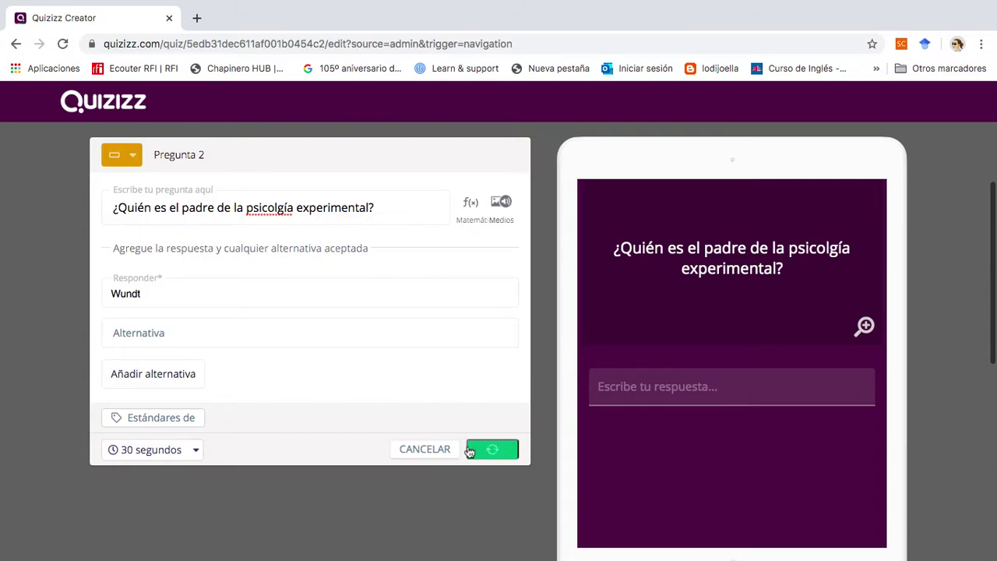
{"action": "scroll", "coordinate": [77, 355], "scroll_direction": "up", "scroll_amount": 3}
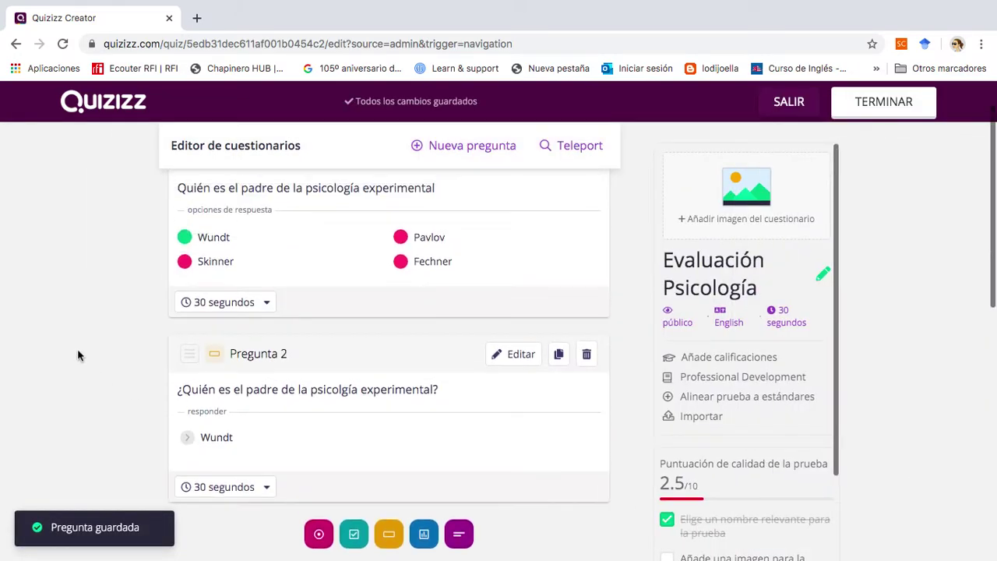
{"action": "scroll", "coordinate": [117, 358], "scroll_direction": "down", "scroll_amount": 5}
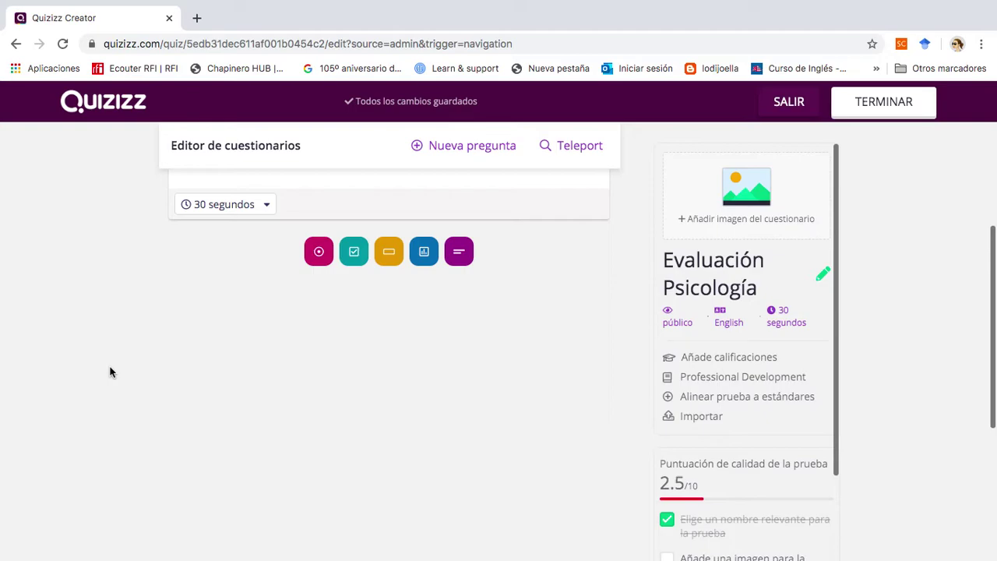
{"action": "scroll", "coordinate": [80, 331], "scroll_direction": "up", "scroll_amount": 5}
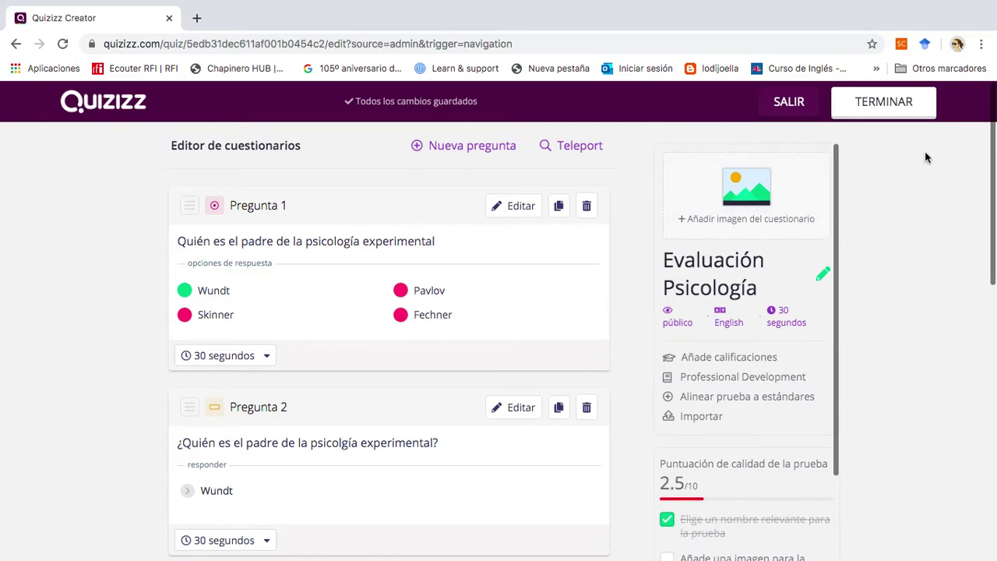
Finish editing the quiz and set its grade range to University in the quiz information
{"action": "left_click", "coordinate": [893, 115]}
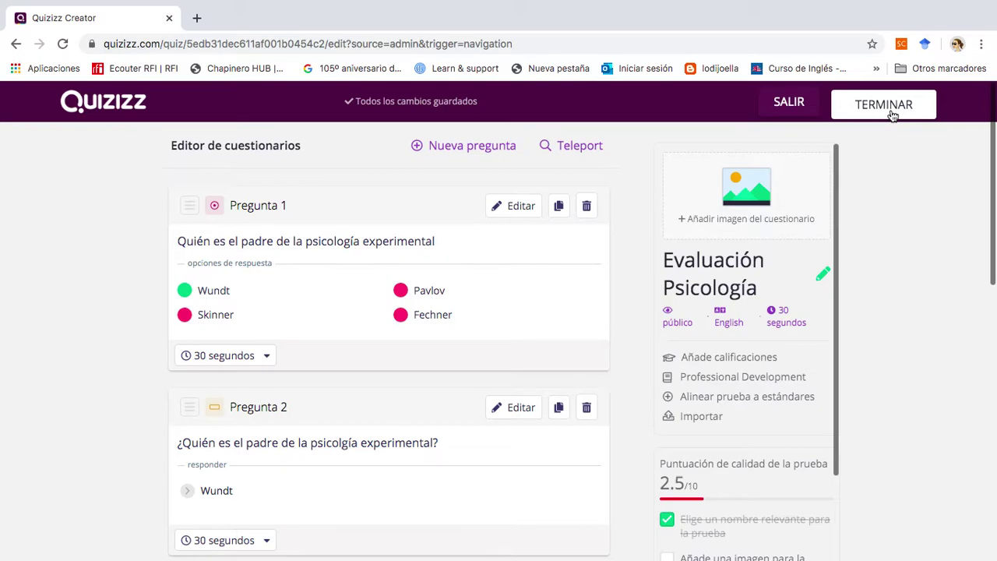
{"action": "left_click", "coordinate": [900, 117]}
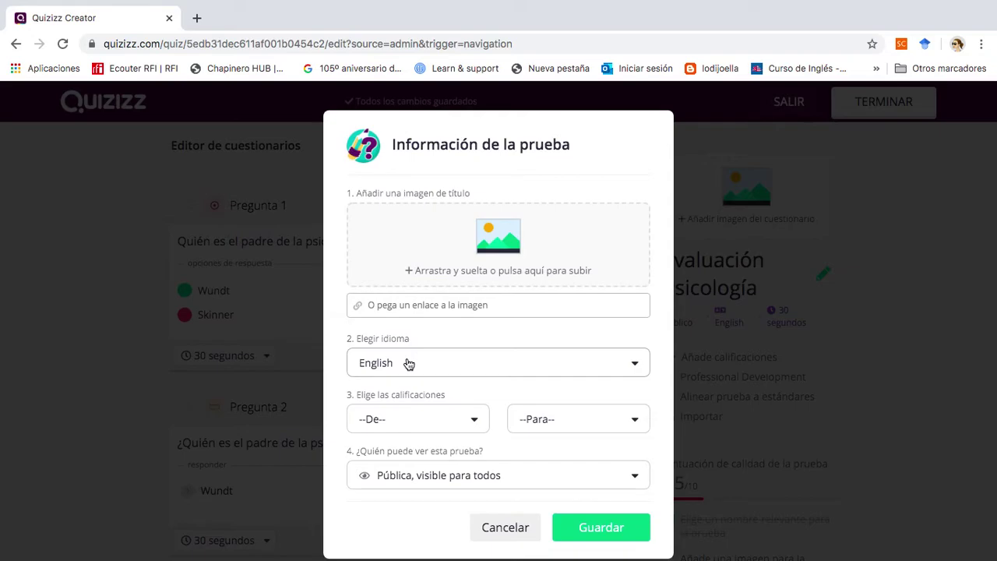
{"action": "left_click", "coordinate": [390, 428]}
{"action": "scroll", "coordinate": [390, 510], "scroll_direction": "down", "scroll_amount": 3}
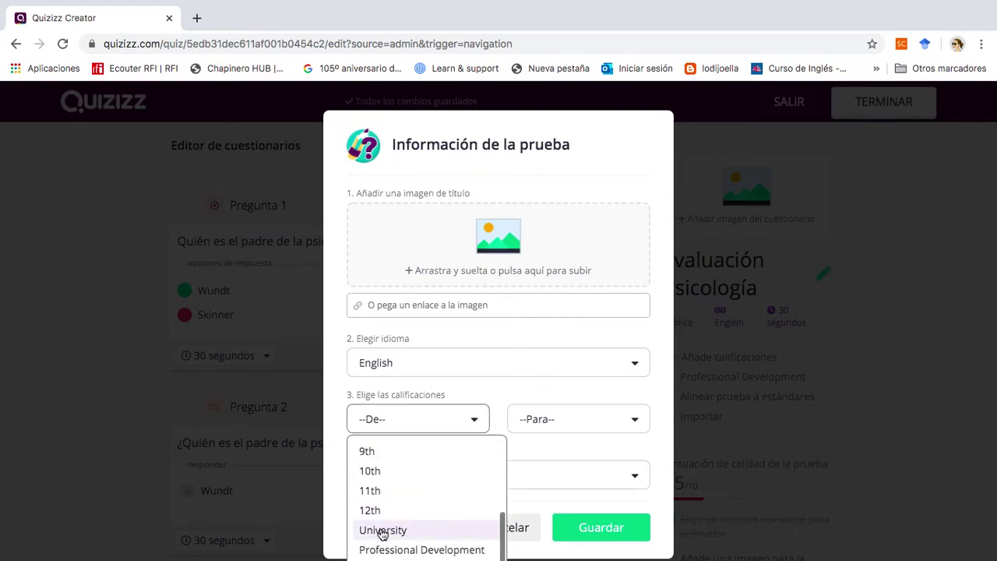
{"action": "left_click", "coordinate": [382, 531]}
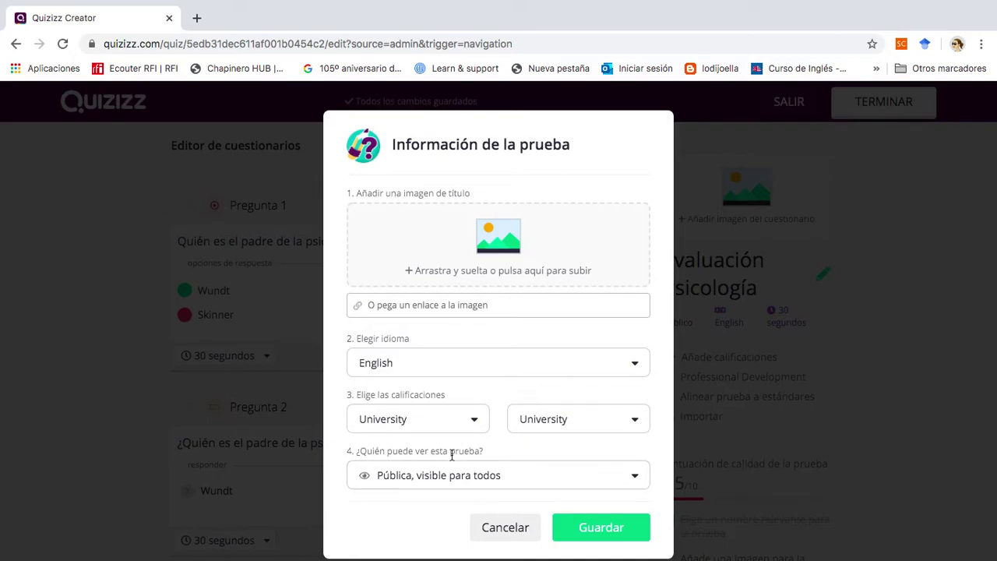
Keep the quiz visibility as "Pública, visible para todos" and save the quiz information
{"action": "left_click", "coordinate": [360, 477]}
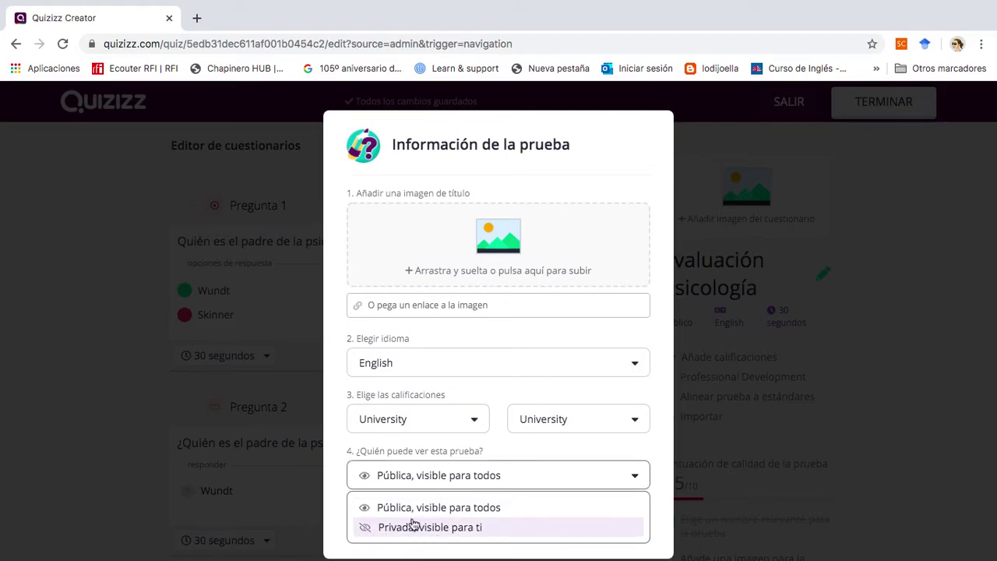
{"action": "left_click", "coordinate": [391, 505]}
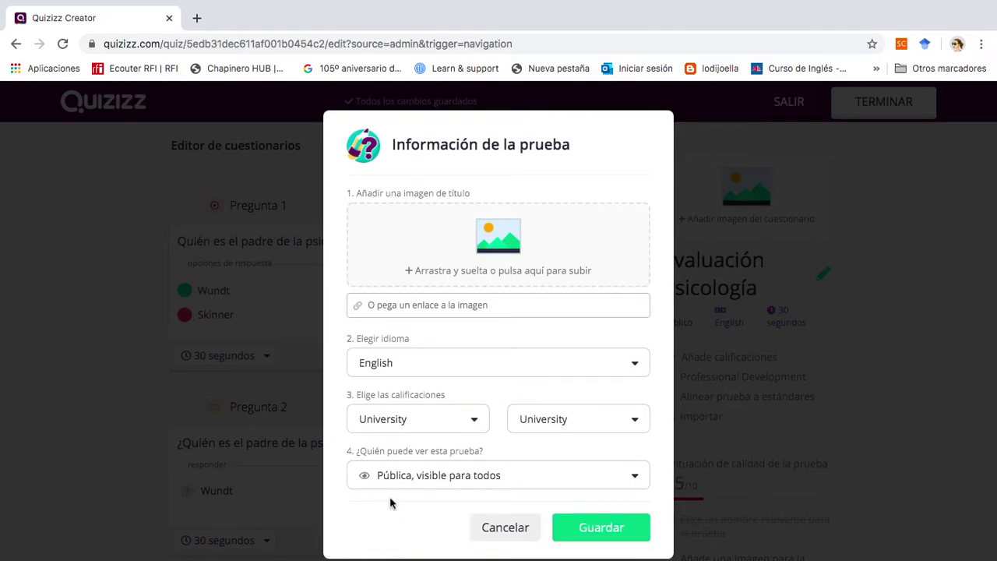
{"action": "left_click", "coordinate": [578, 528]}
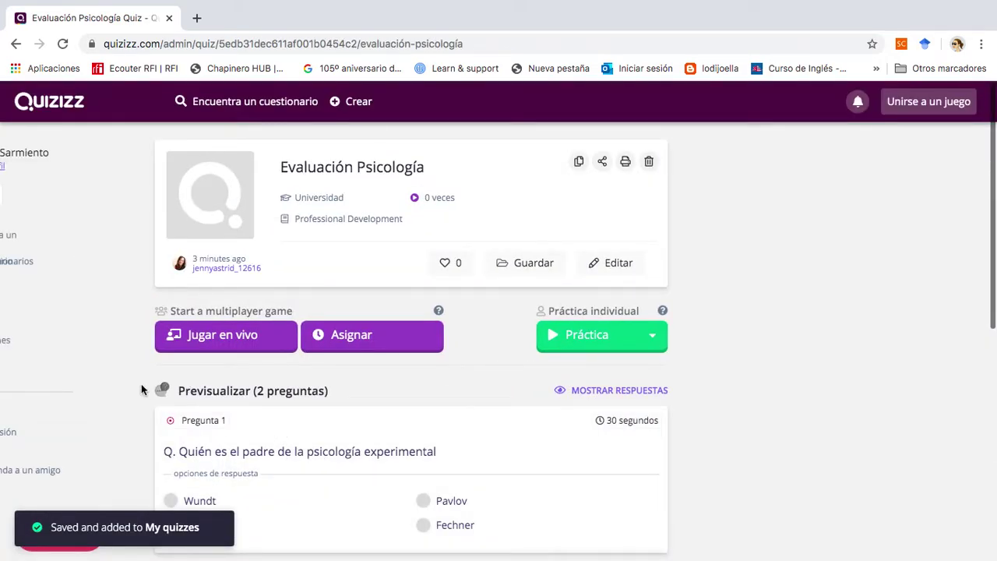
Open the live game setup for the quiz, try the Examen mode and choose the Clásico mode
{"action": "scroll", "coordinate": [141, 386], "scroll_direction": "down", "scroll_amount": 2}
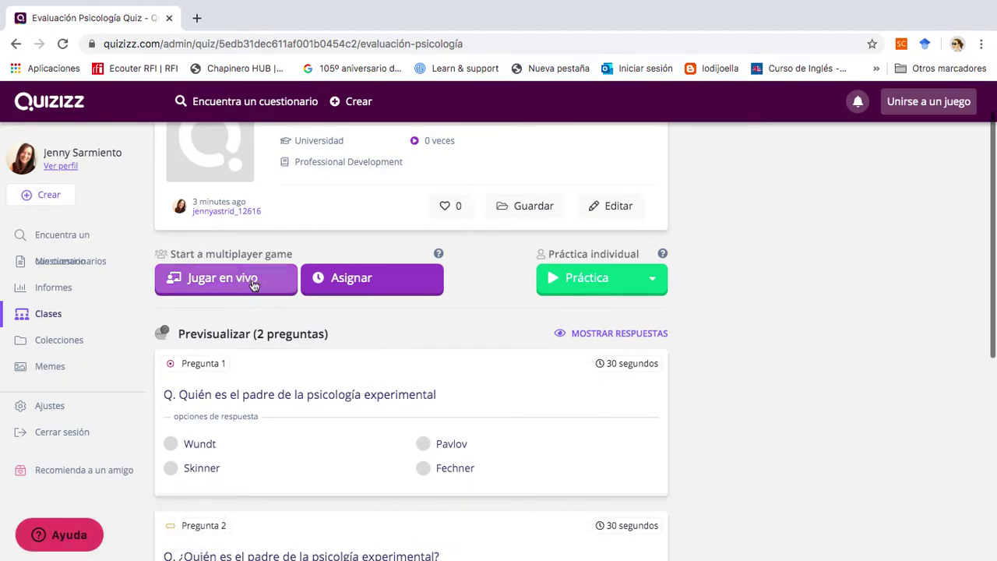
{"action": "left_click", "coordinate": [191, 286]}
{"action": "left_click", "coordinate": [200, 281]}
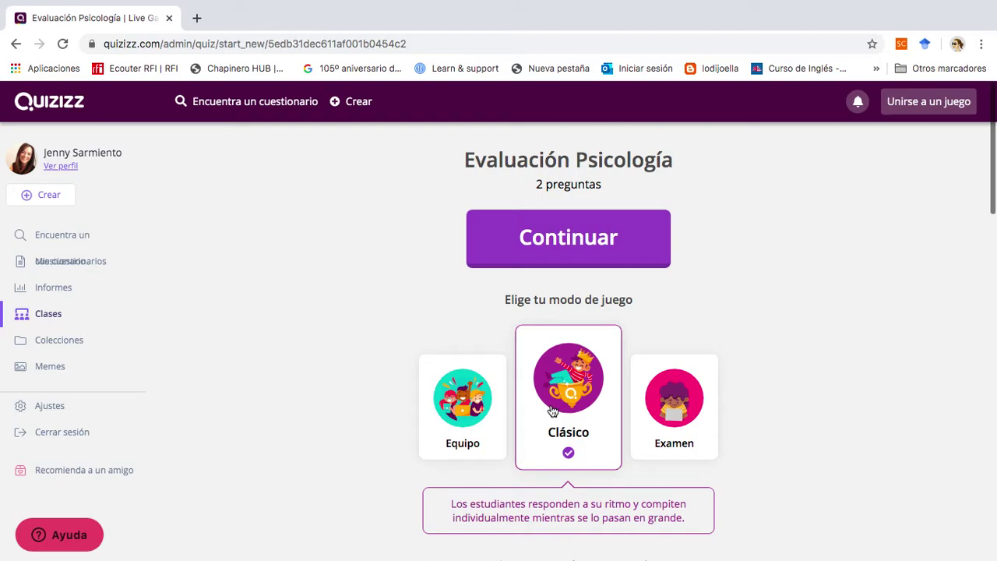
{"action": "left_click", "coordinate": [668, 400]}
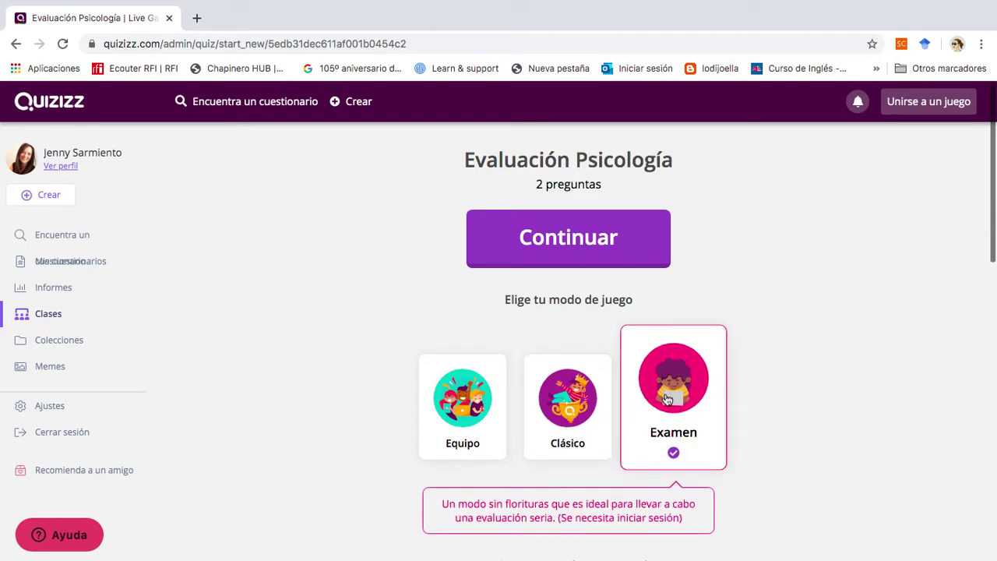
{"action": "left_click", "coordinate": [578, 419]}
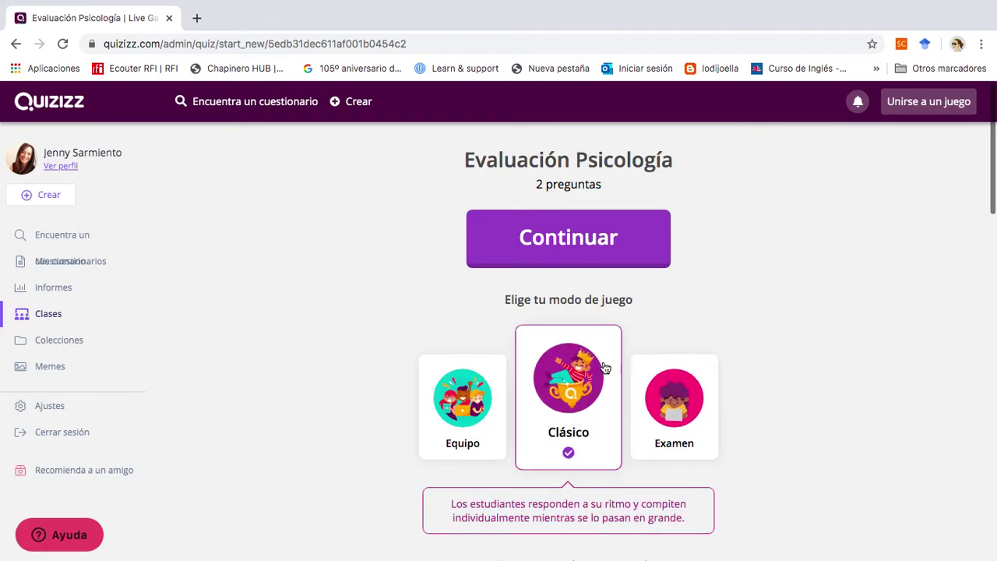
Open the live game's waiting lobby to view the joining instructions, and return to the game setup
{"action": "left_click", "coordinate": [577, 246]}
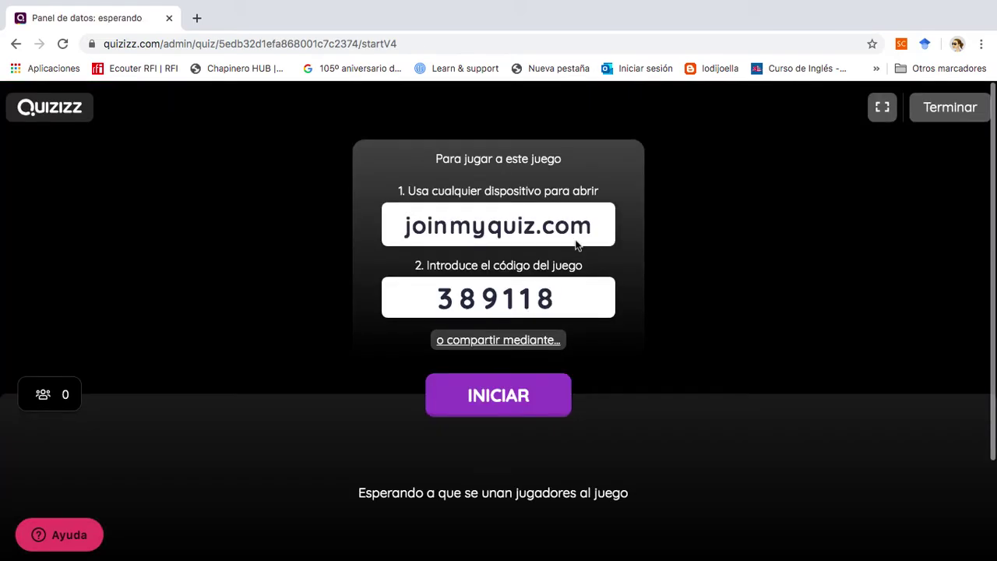
{"action": "scroll", "coordinate": [302, 439], "scroll_direction": "down", "scroll_amount": 3}
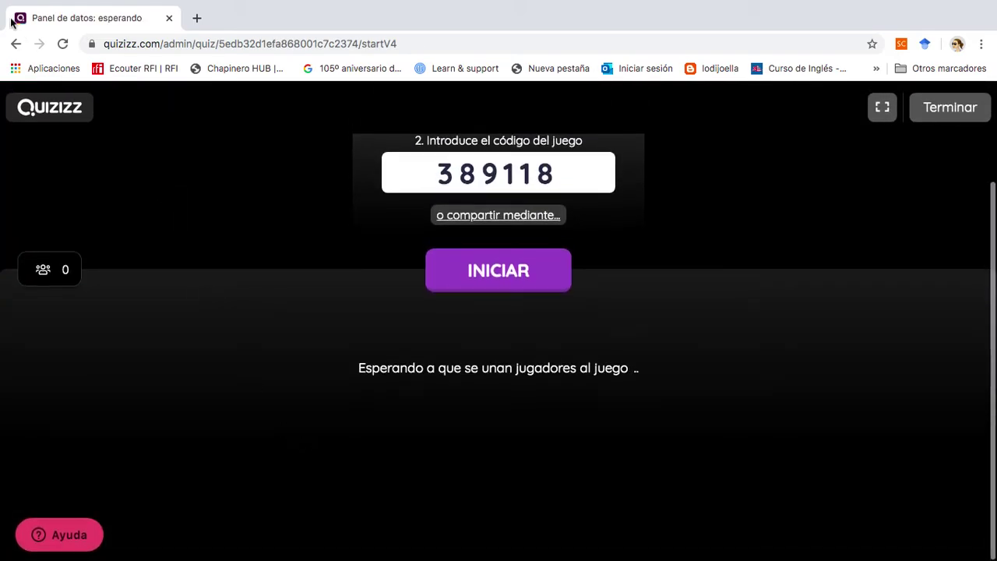
{"action": "left_click", "coordinate": [15, 45]}
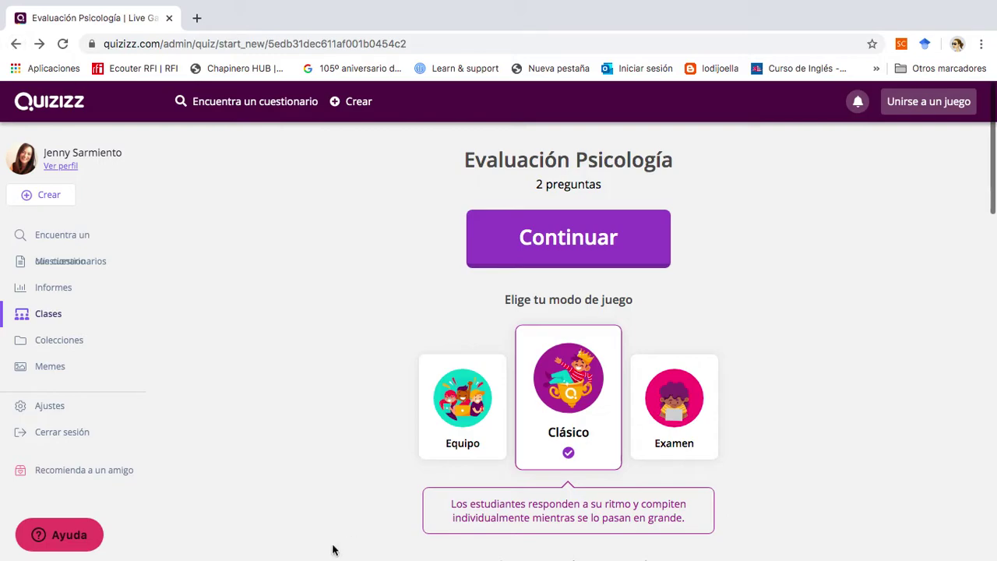
Try limiting the student attempts to 1 in the advanced settings, and restore "Sin límites"
{"action": "scroll", "coordinate": [333, 549], "scroll_direction": "down", "scroll_amount": 5}
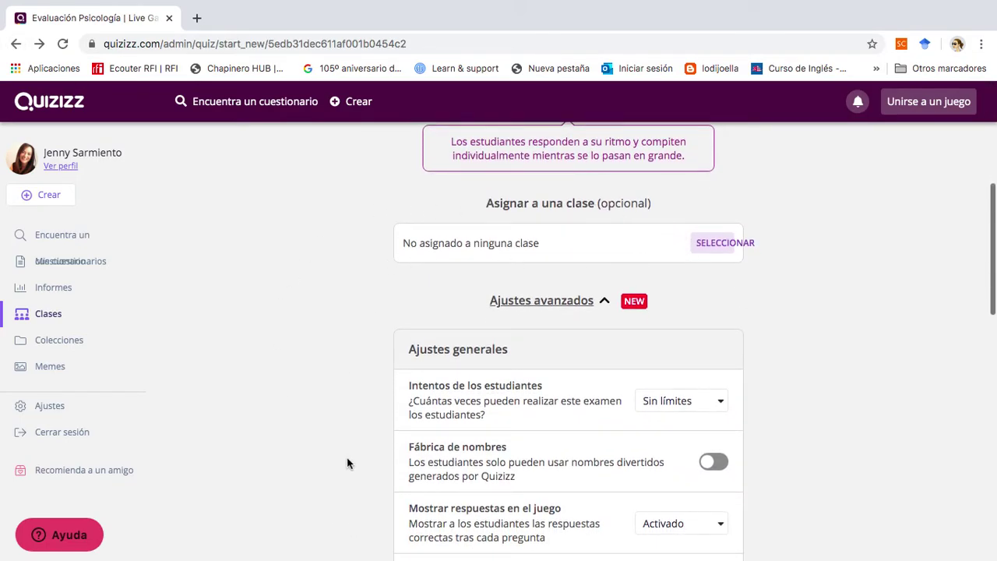
{"action": "scroll", "coordinate": [351, 464], "scroll_direction": "down", "scroll_amount": 2}
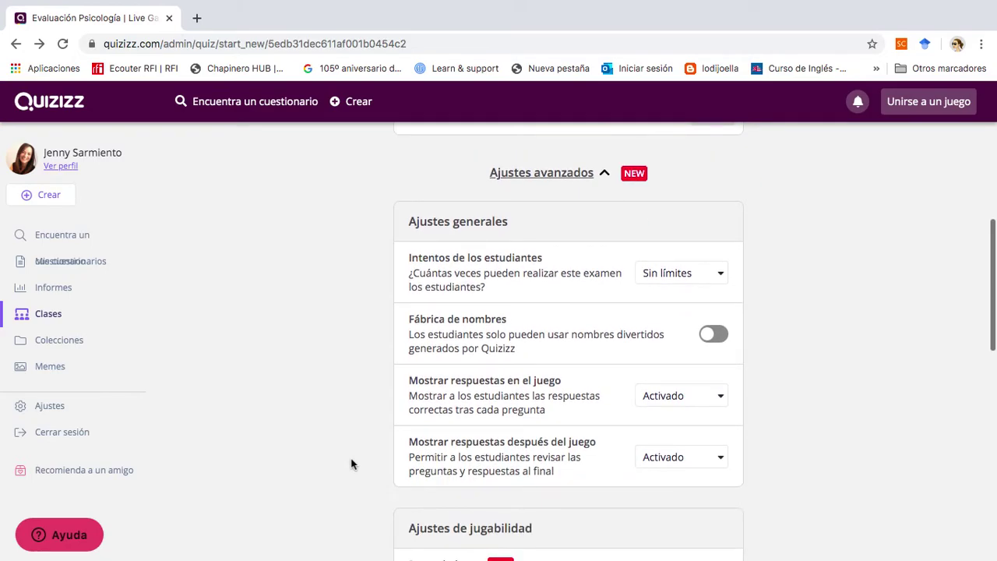
{"action": "left_click", "coordinate": [675, 274]}
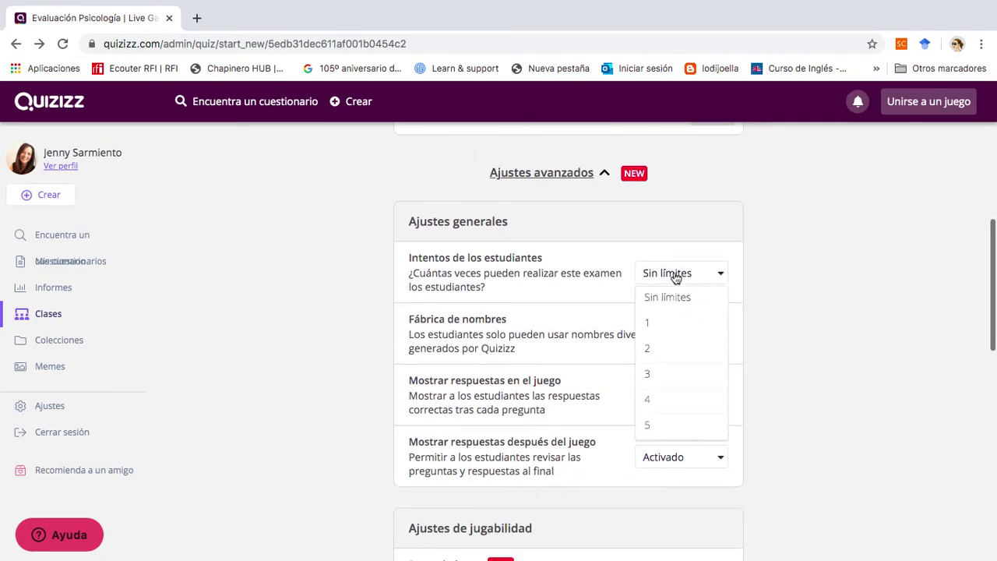
{"action": "left_click", "coordinate": [664, 322]}
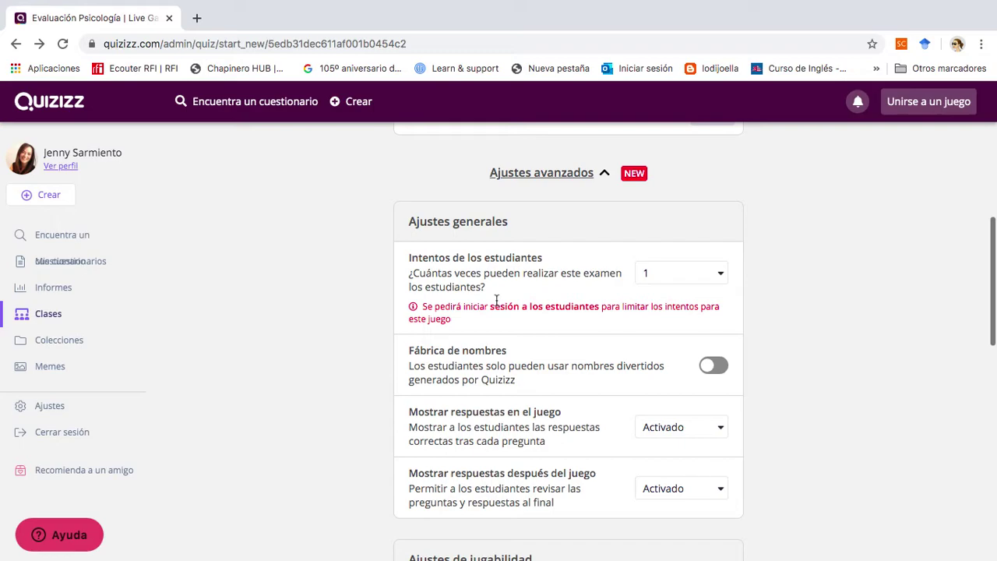
{"action": "left_click", "coordinate": [679, 281]}
{"action": "left_click", "coordinate": [673, 298]}
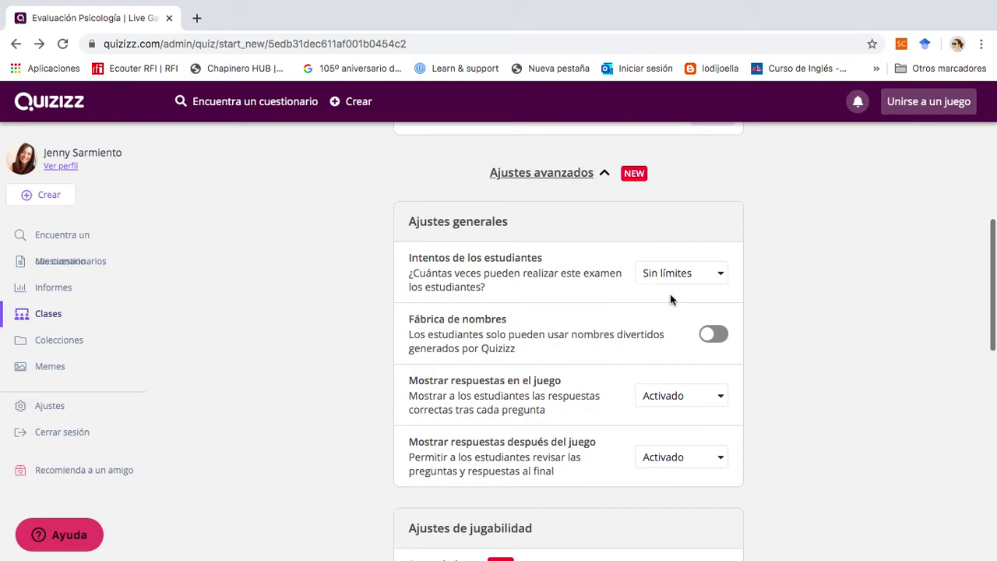
Try turning on the "Fábrica de nombres" setting, and switch it off again
{"action": "scroll", "coordinate": [456, 319], "scroll_direction": "down", "scroll_amount": 2}
{"action": "scroll", "coordinate": [456, 322], "scroll_direction": "down", "scroll_amount": 1}
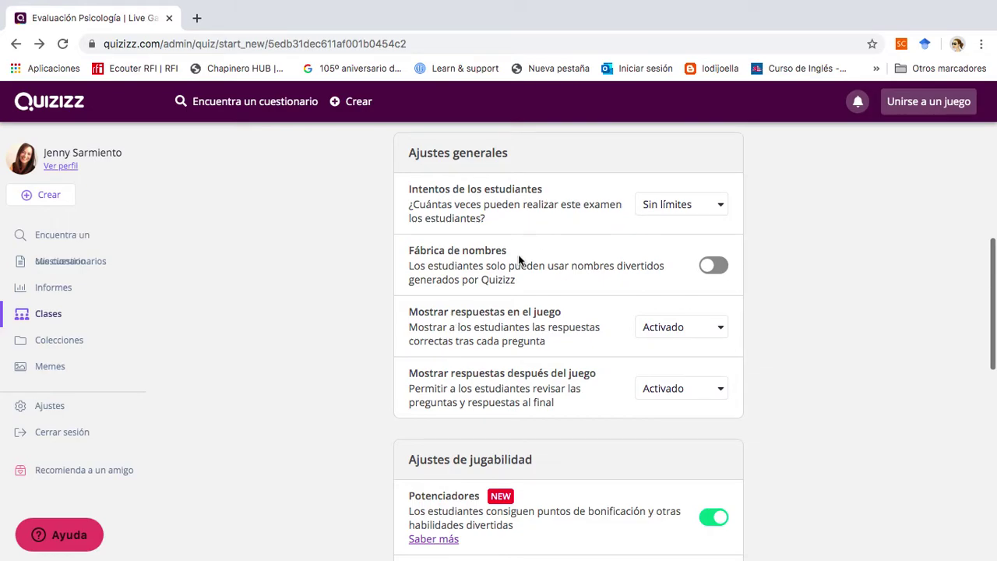
{"action": "left_click", "coordinate": [723, 267]}
{"action": "left_click", "coordinate": [706, 266]}
{"action": "left_click", "coordinate": [723, 272]}
{"action": "left_click", "coordinate": [708, 266]}
Examine the available choices for "Mostrar respuestas en el juego" without changing the setting
{"action": "scroll", "coordinate": [480, 310], "scroll_direction": "down", "scroll_amount": 3}
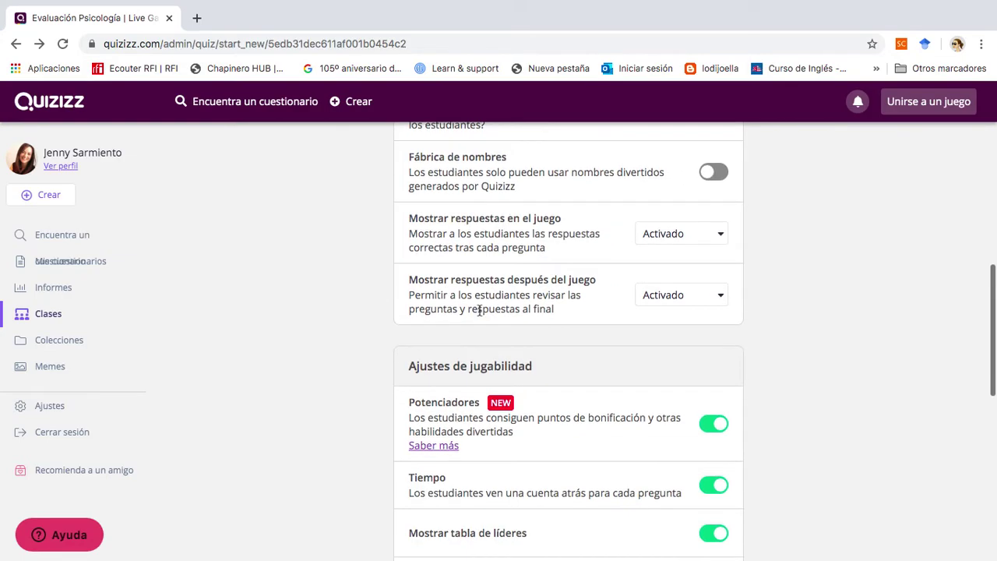
{"action": "left_click", "coordinate": [698, 245]}
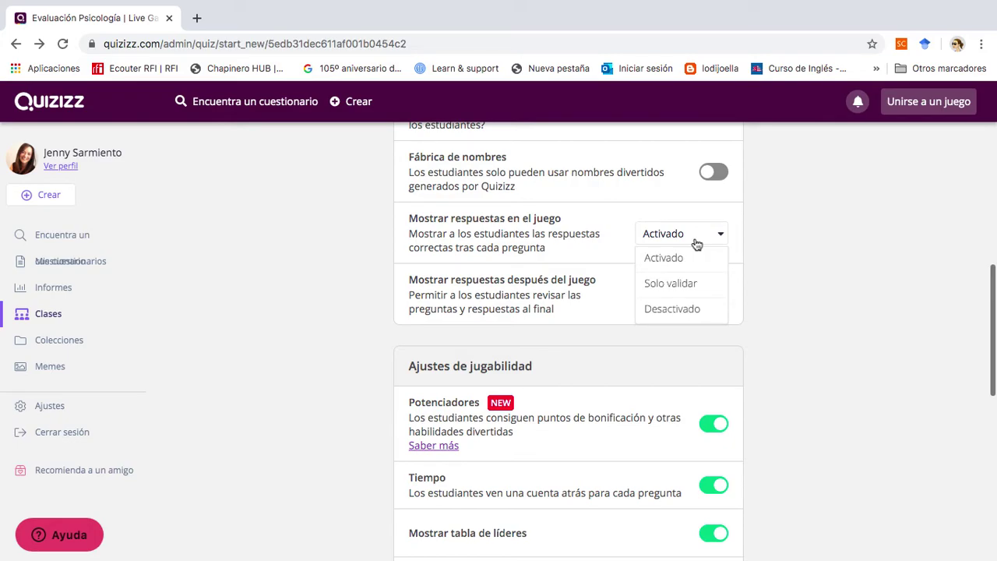
{"action": "left_click", "coordinate": [527, 280]}
{"action": "left_click", "coordinate": [661, 247]}
{"action": "left_click", "coordinate": [517, 299]}
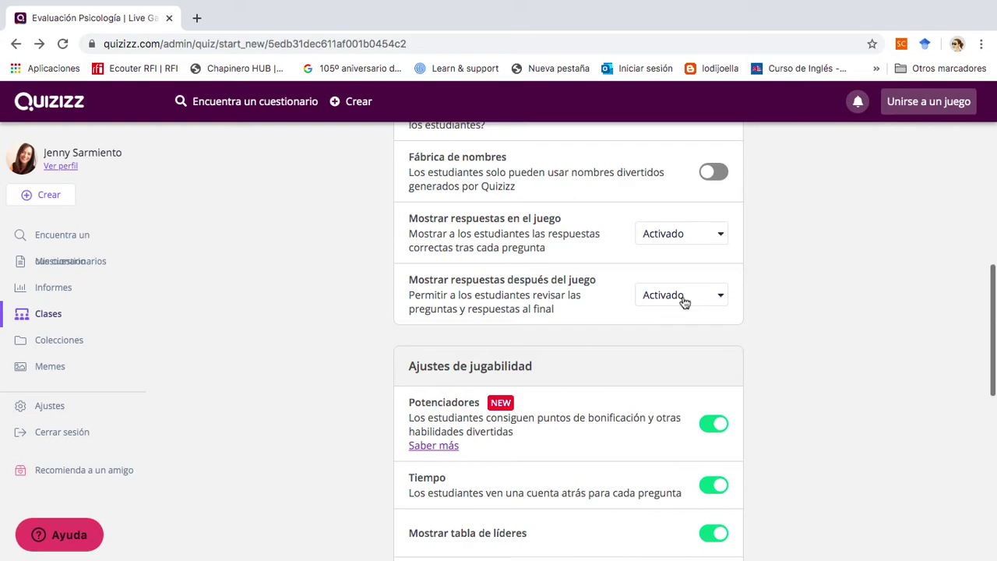
Try switching off the "Tiempo" and "Mostrar tabla de líderes" gameplay settings, and turn them back on
{"action": "scroll", "coordinate": [372, 326], "scroll_direction": "down", "scroll_amount": 2}
{"action": "scroll", "coordinate": [372, 326], "scroll_direction": "down", "scroll_amount": 5}
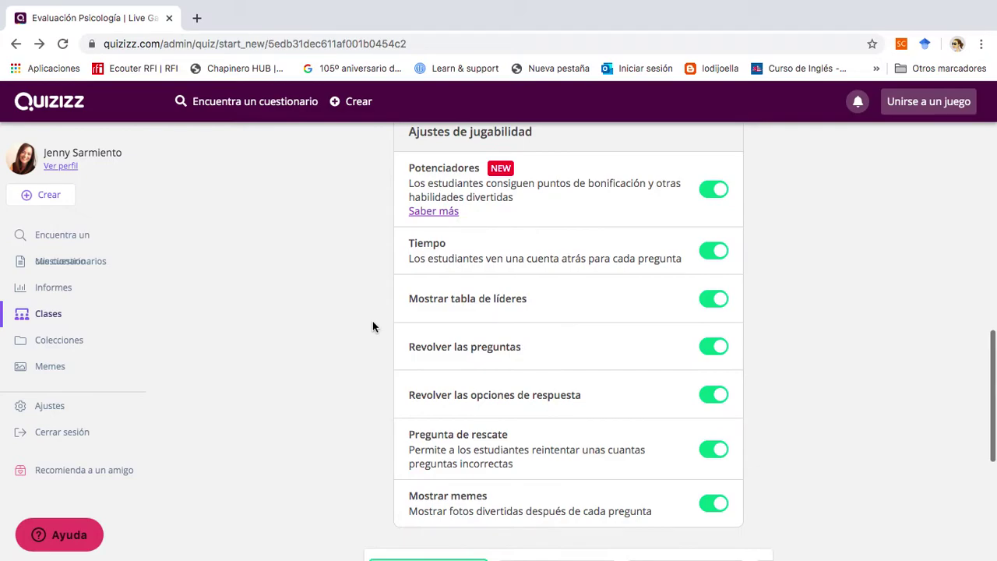
{"action": "left_click", "coordinate": [705, 252]}
{"action": "left_click", "coordinate": [720, 253]}
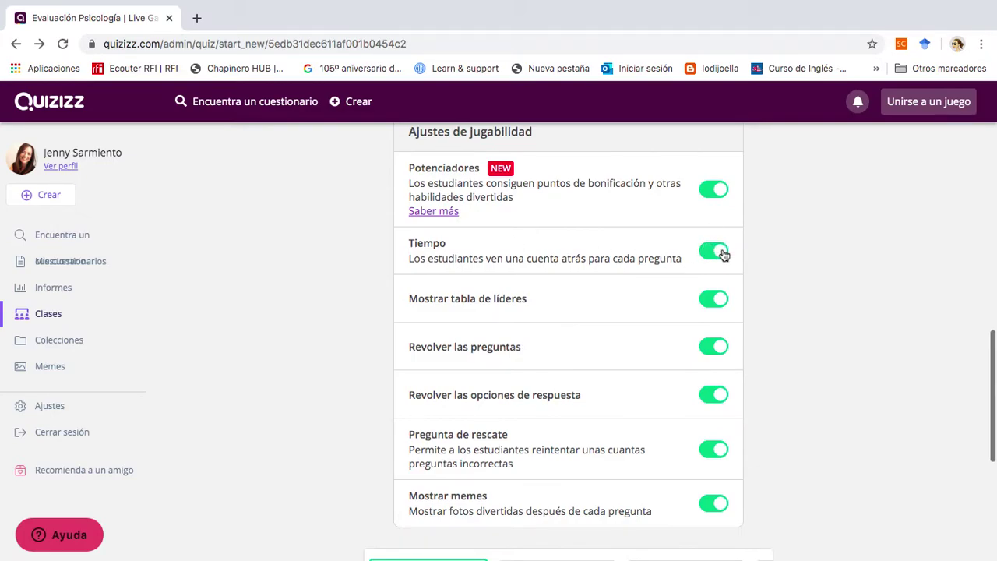
{"action": "left_click", "coordinate": [702, 300]}
{"action": "left_click", "coordinate": [713, 329]}
Review the shuffle, "Pregunta de rescate" and meme settings, and return to the game mode selection
{"action": "scroll", "coordinate": [571, 356], "scroll_direction": "down", "scroll_amount": 2}
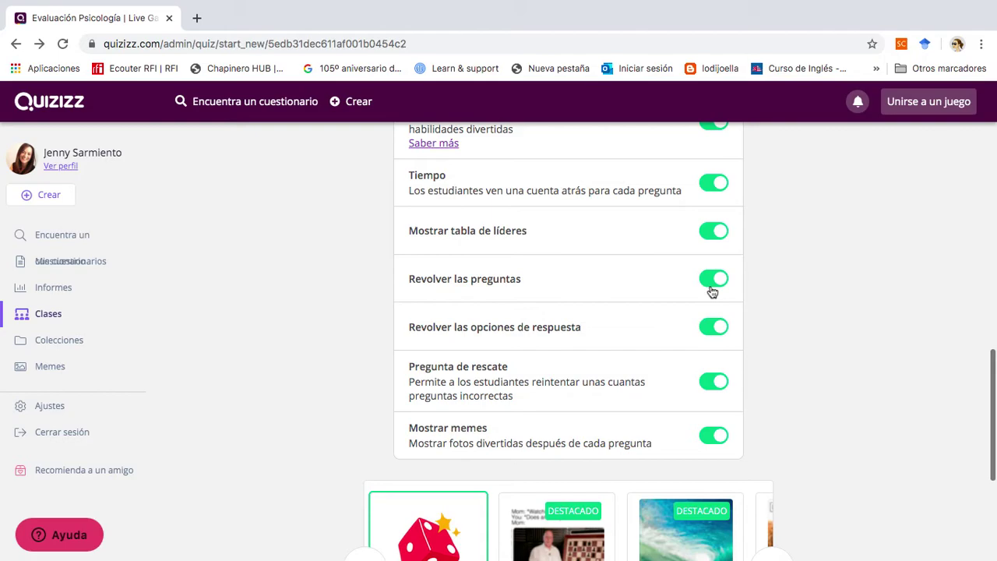
{"action": "scroll", "coordinate": [540, 323], "scroll_direction": "down", "scroll_amount": 2}
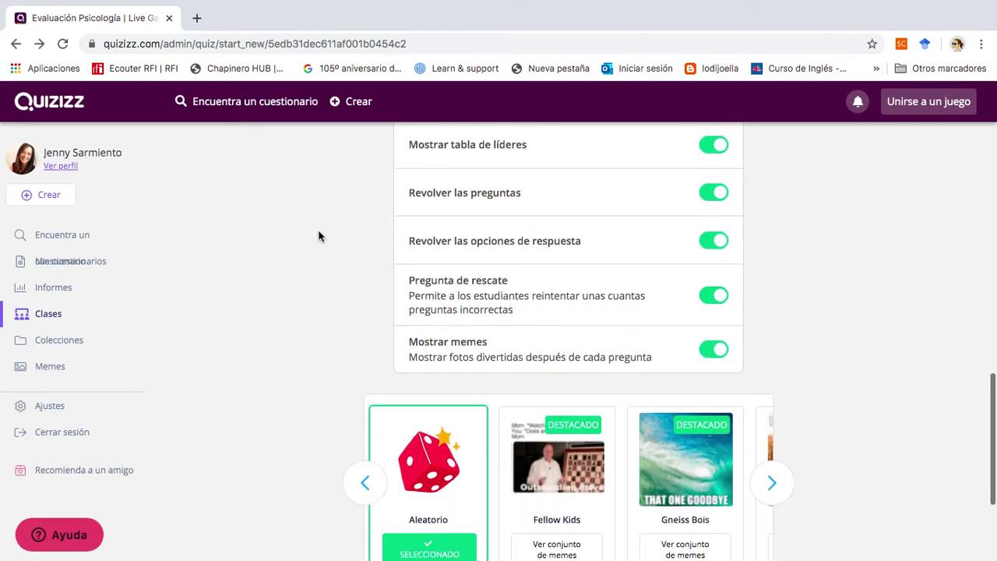
{"action": "scroll", "coordinate": [327, 286], "scroll_direction": "down", "scroll_amount": 1}
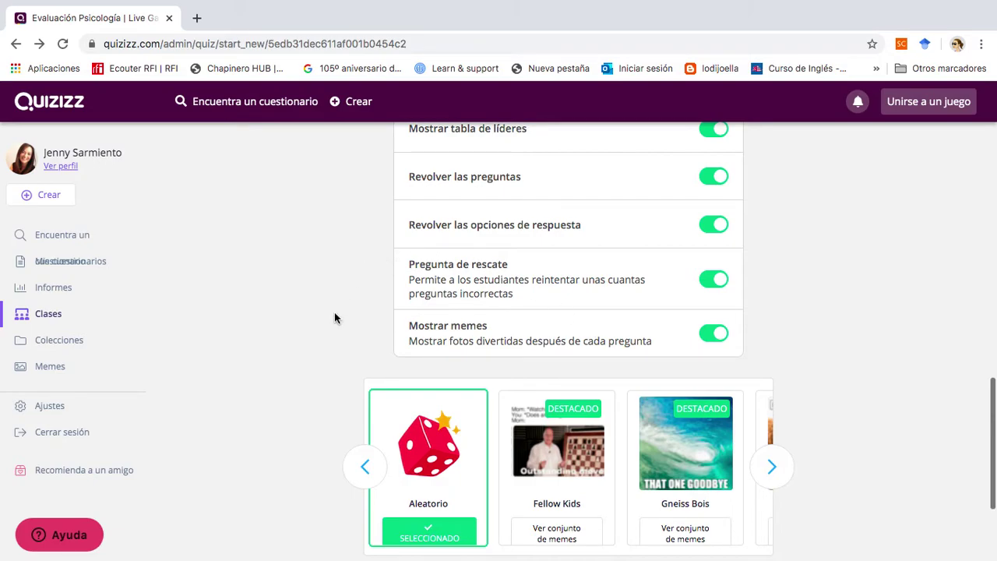
{"action": "scroll", "coordinate": [317, 269], "scroll_direction": "up", "scroll_amount": 2}
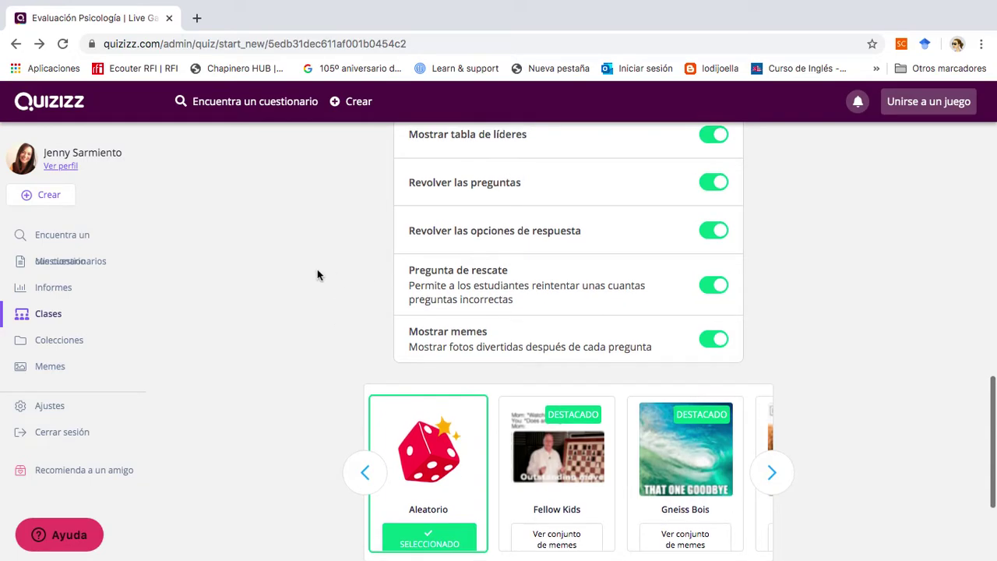
{"action": "scroll", "coordinate": [317, 269], "scroll_direction": "up", "scroll_amount": 10}
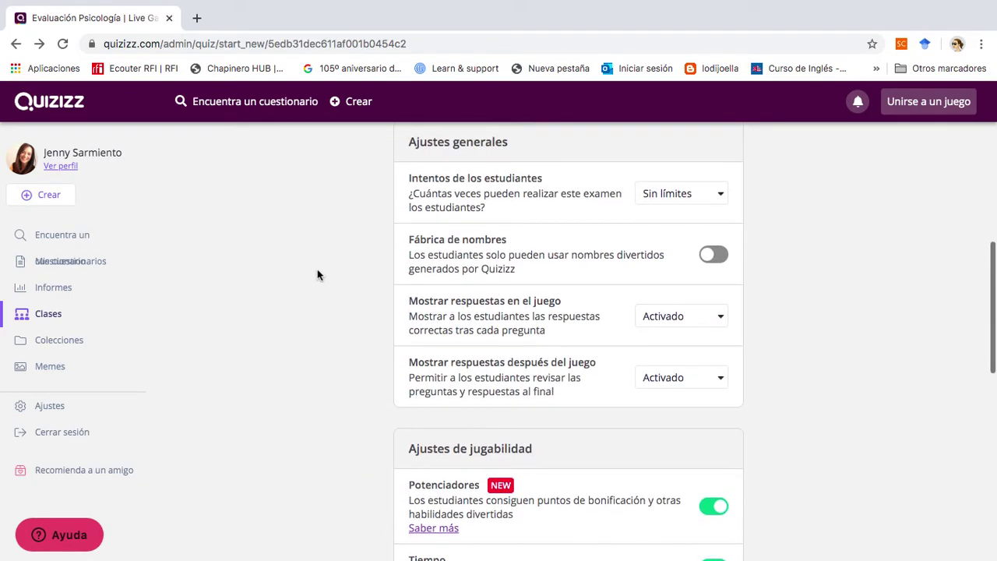
{"action": "scroll", "coordinate": [317, 274], "scroll_direction": "up", "scroll_amount": 5}
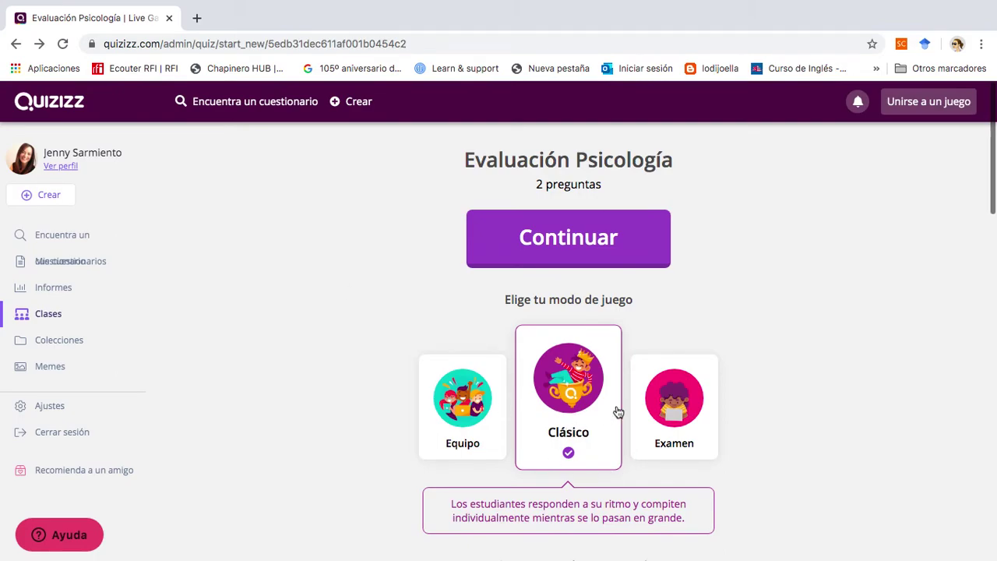
Switch the game mode to "Examen" and review its general and gameplay settings
{"action": "left_click", "coordinate": [683, 402]}
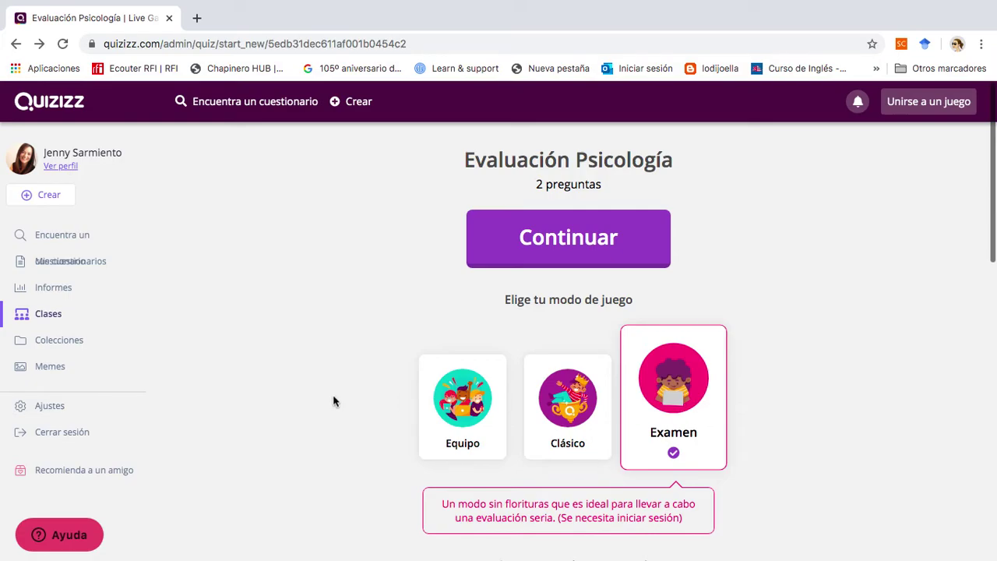
{"action": "scroll", "coordinate": [333, 402], "scroll_direction": "down", "scroll_amount": 3}
{"action": "scroll", "coordinate": [332, 400], "scroll_direction": "down", "scroll_amount": 1}
{"action": "scroll", "coordinate": [333, 397], "scroll_direction": "down", "scroll_amount": 5}
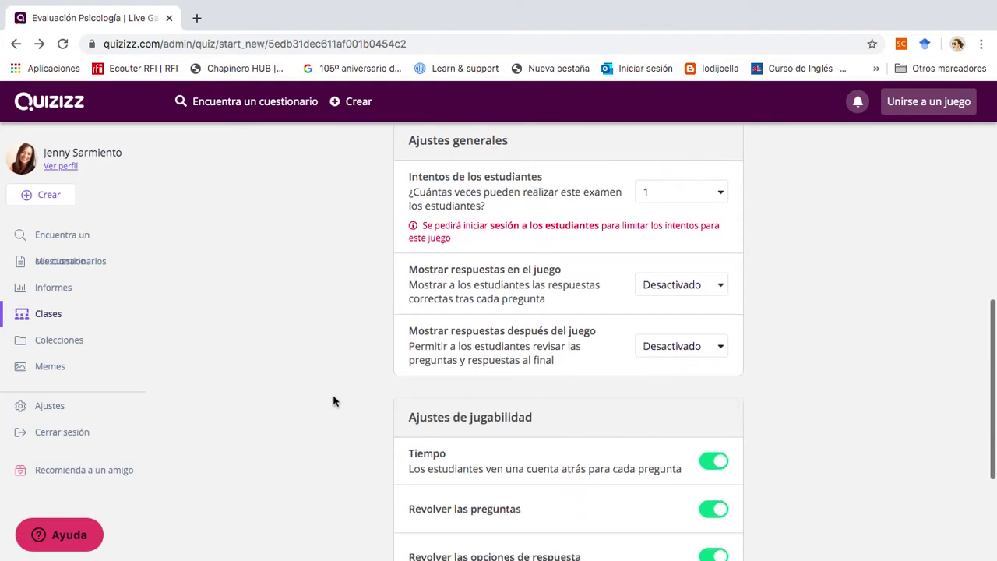
{"action": "scroll", "coordinate": [333, 387], "scroll_direction": "down", "scroll_amount": 2}
{"action": "scroll", "coordinate": [333, 387], "scroll_direction": "up", "scroll_amount": 2}
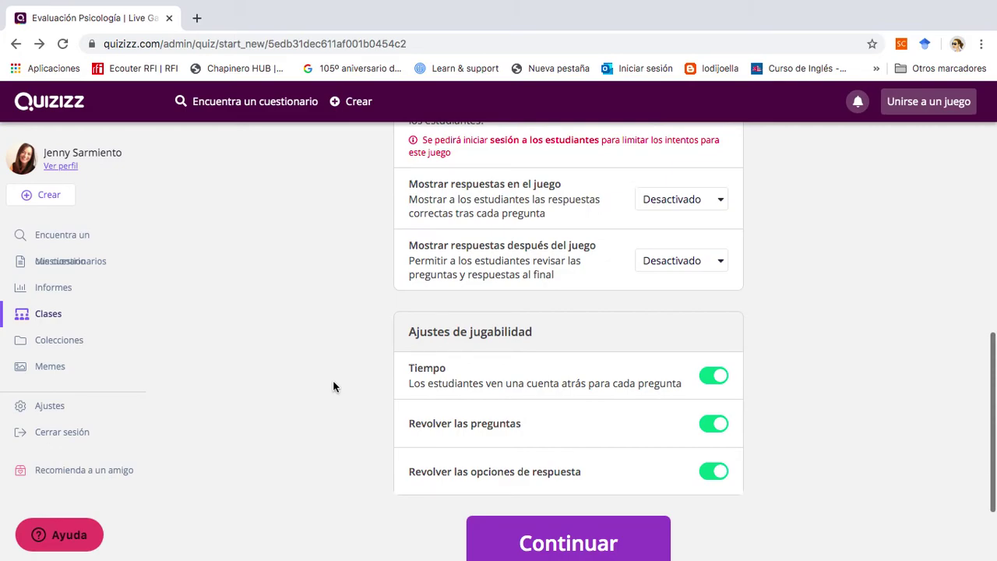
{"action": "scroll", "coordinate": [332, 387], "scroll_direction": "up", "scroll_amount": 1}
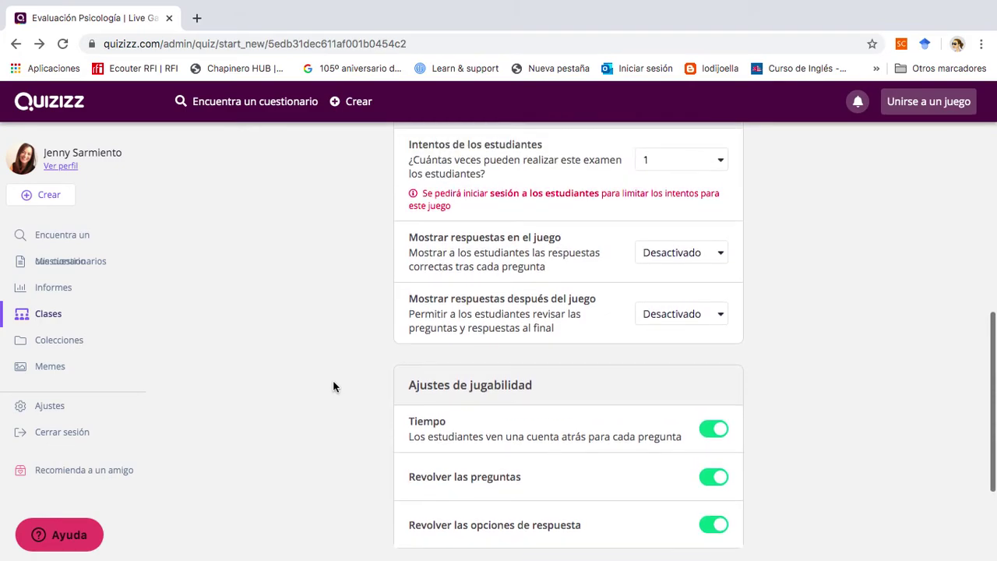
{"action": "scroll", "coordinate": [333, 387], "scroll_direction": "up", "scroll_amount": 2}
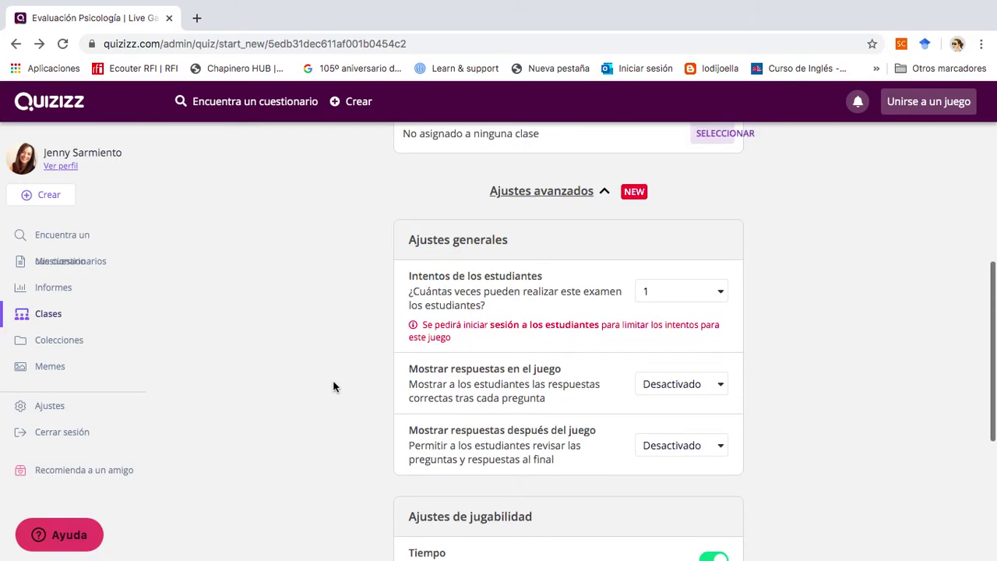
{"action": "scroll", "coordinate": [348, 338], "scroll_direction": "up", "scroll_amount": 3}
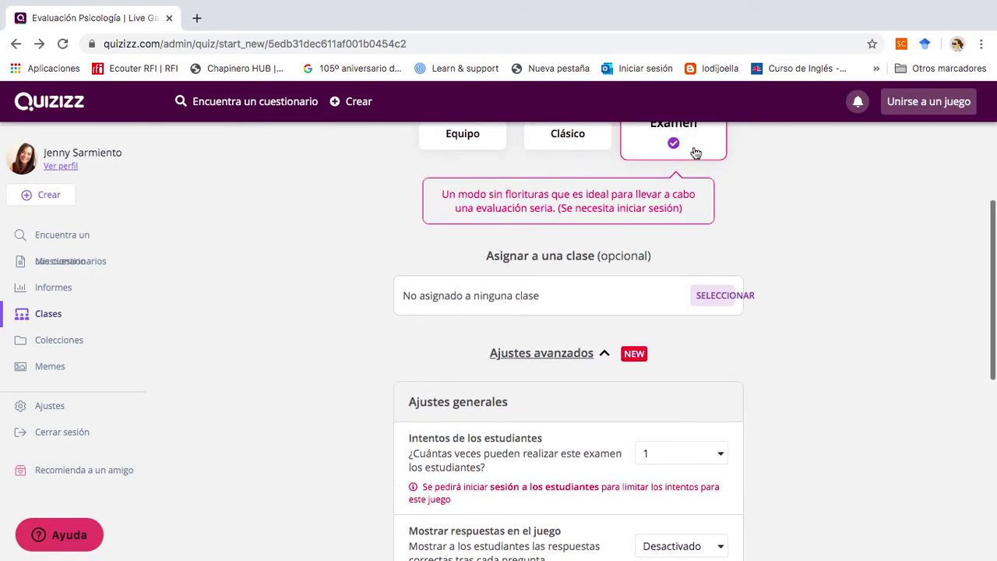
Set "Intentos de los estudiantes" to "Sin límites" for the exam mode
{"action": "scroll", "coordinate": [254, 367], "scroll_direction": "down", "scroll_amount": 1}
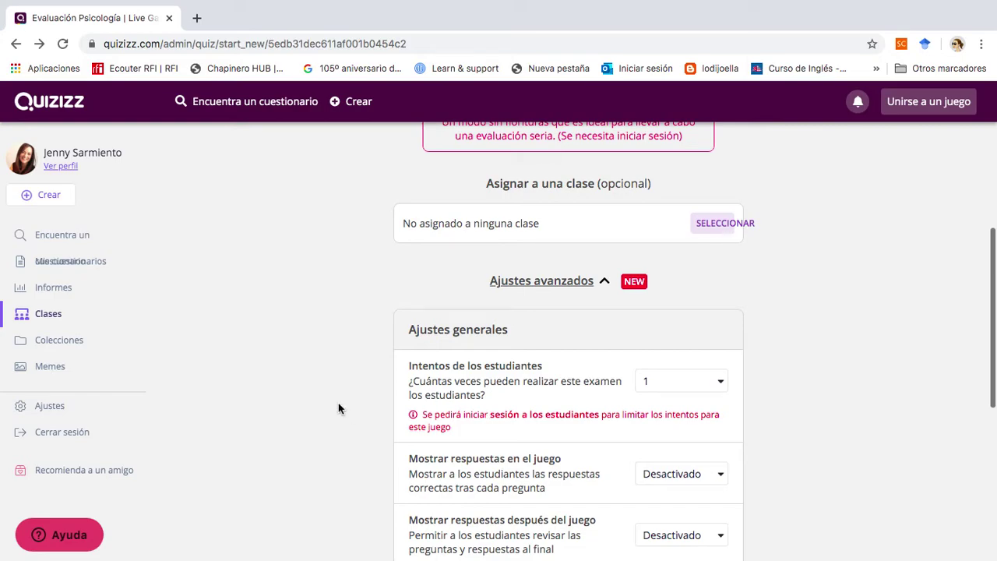
{"action": "scroll", "coordinate": [339, 408], "scroll_direction": "down", "scroll_amount": 1}
{"action": "left_click", "coordinate": [686, 291]}
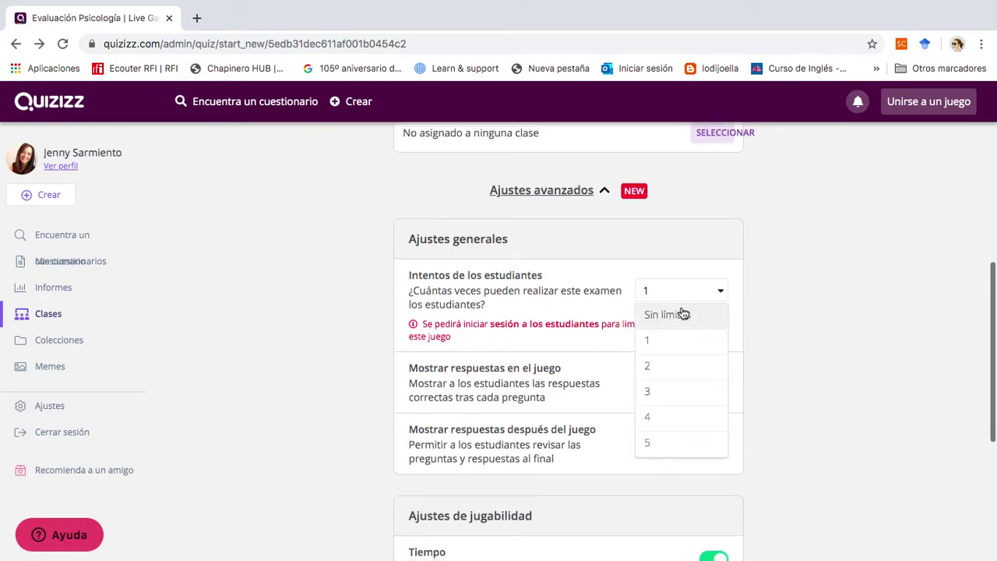
{"action": "left_click", "coordinate": [683, 313]}
{"action": "scroll", "coordinate": [290, 302], "scroll_direction": "down", "scroll_amount": 3}
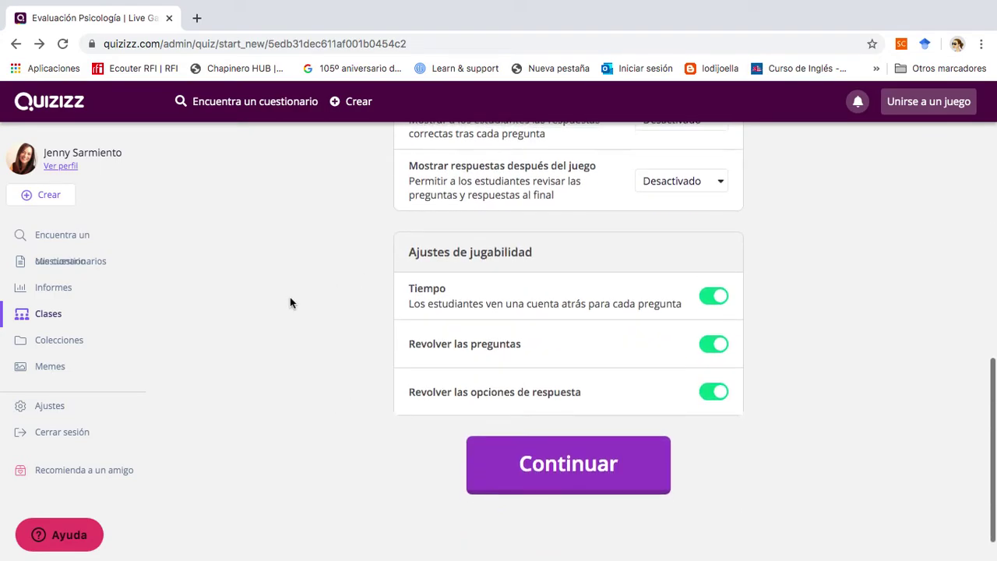
Try assigning the game to "Clase de Prueba", and cancel the assignment
{"action": "scroll", "coordinate": [290, 303], "scroll_direction": "up", "scroll_amount": 5}
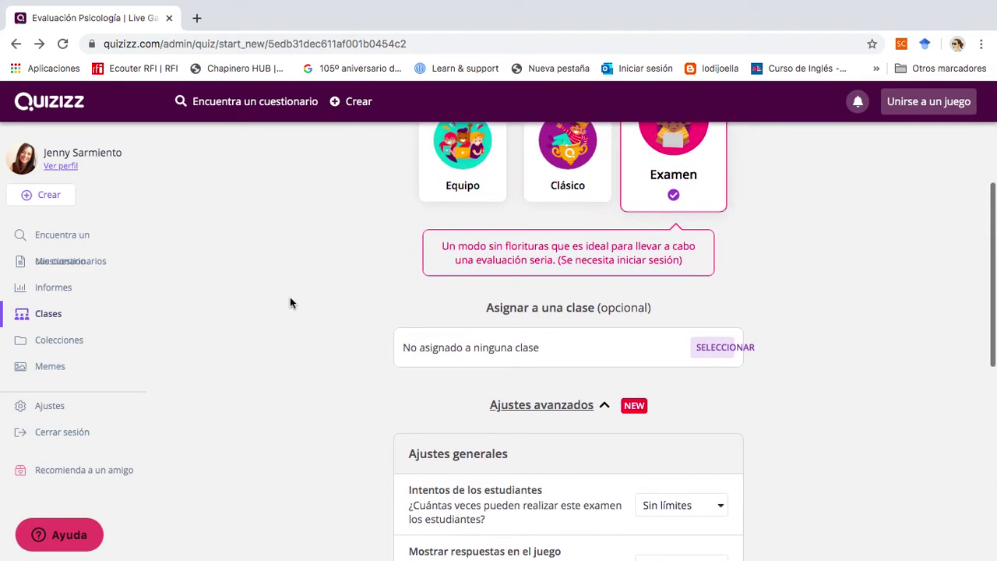
{"action": "scroll", "coordinate": [290, 303], "scroll_direction": "up", "scroll_amount": 3}
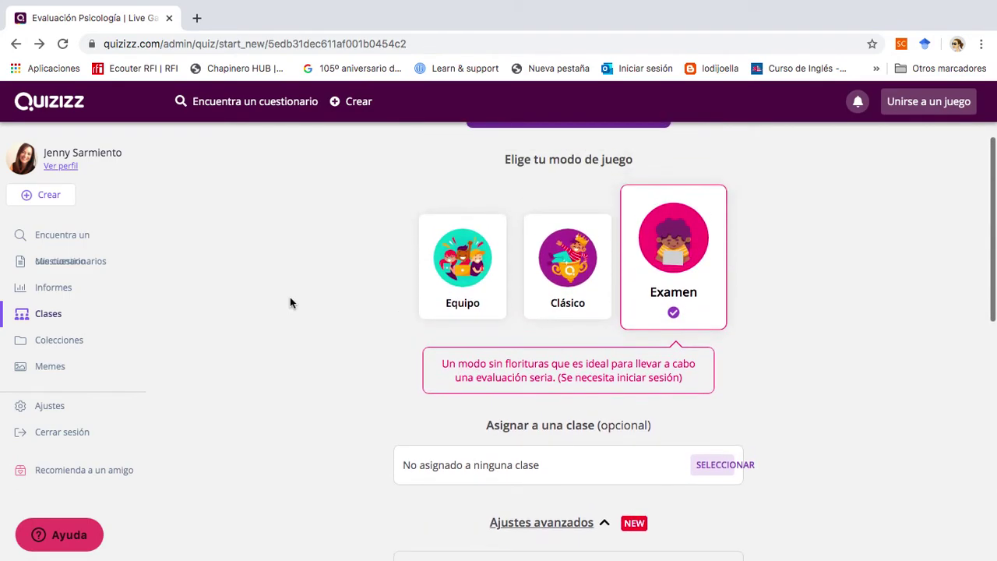
{"action": "scroll", "coordinate": [290, 303], "scroll_direction": "down", "scroll_amount": 4}
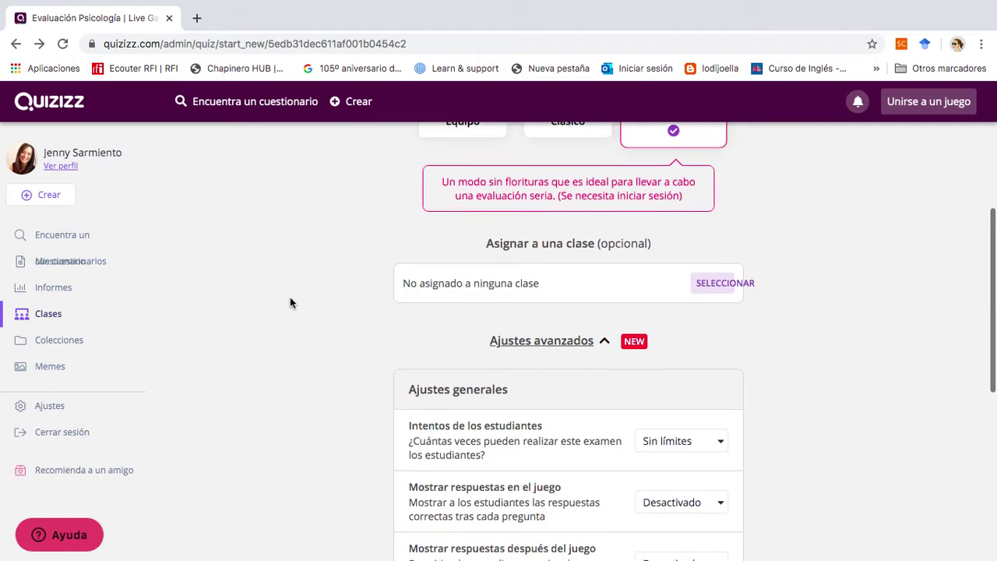
{"action": "left_click", "coordinate": [724, 282]}
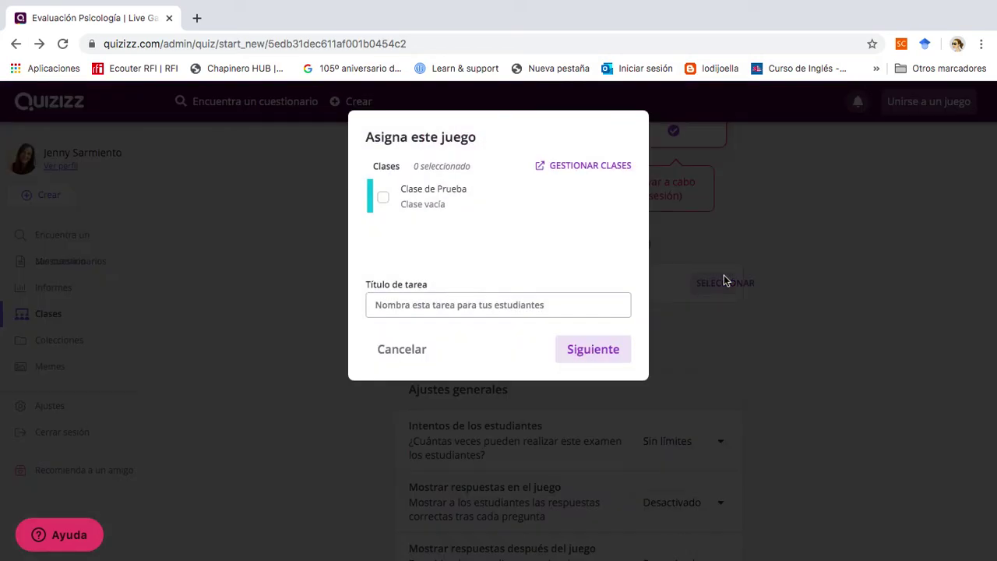
{"action": "left_click", "coordinate": [384, 200]}
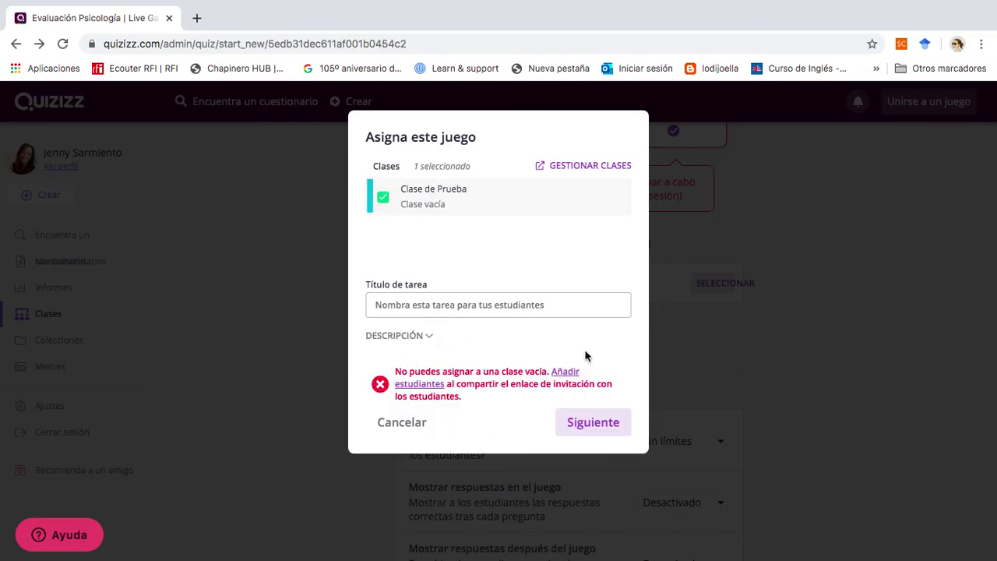
{"action": "left_click", "coordinate": [391, 427]}
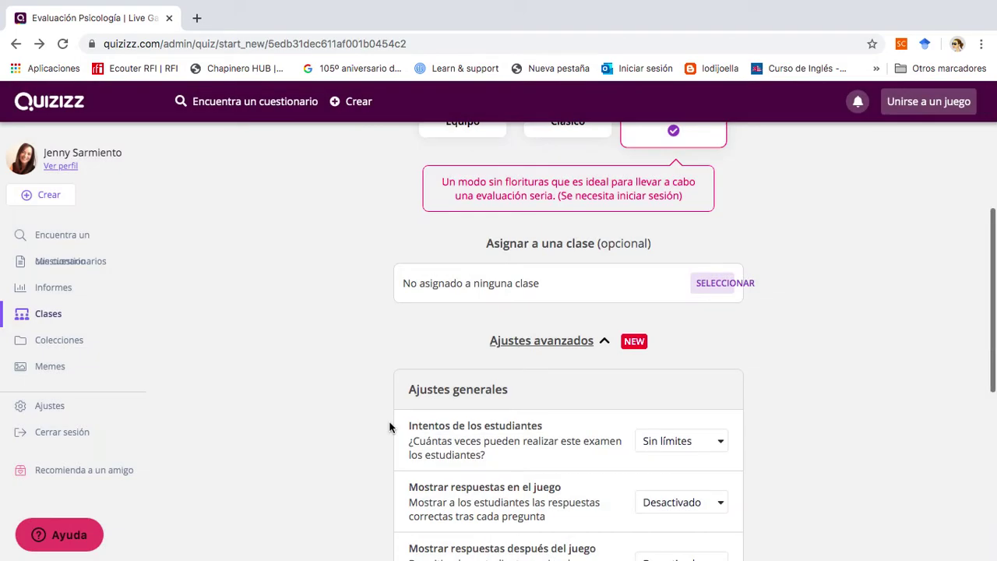
Switch the game mode back to "Clásico" and continue to the live game's waiting room
{"action": "scroll", "coordinate": [391, 428], "scroll_direction": "up", "scroll_amount": 3}
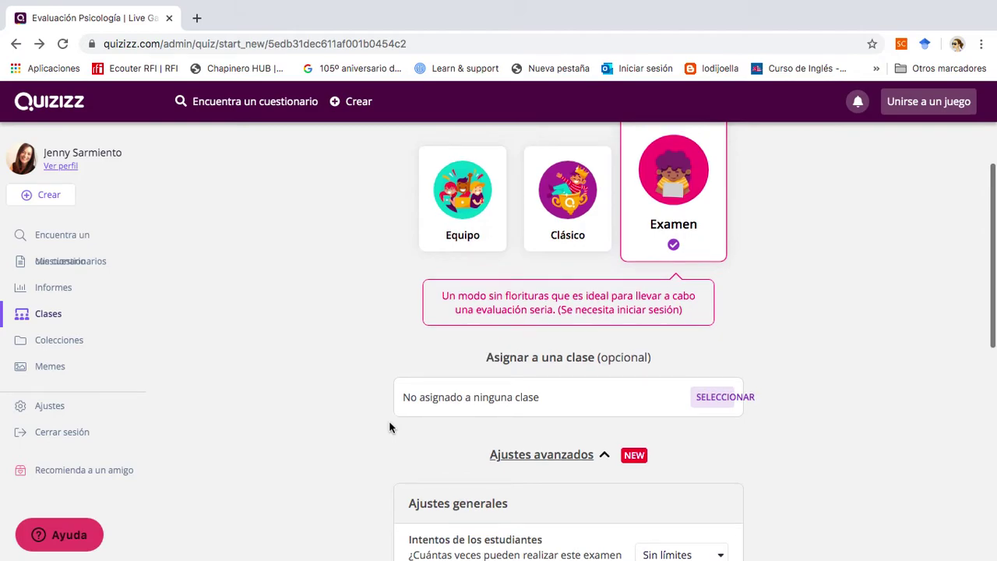
{"action": "scroll", "coordinate": [391, 427], "scroll_direction": "up", "scroll_amount": 2}
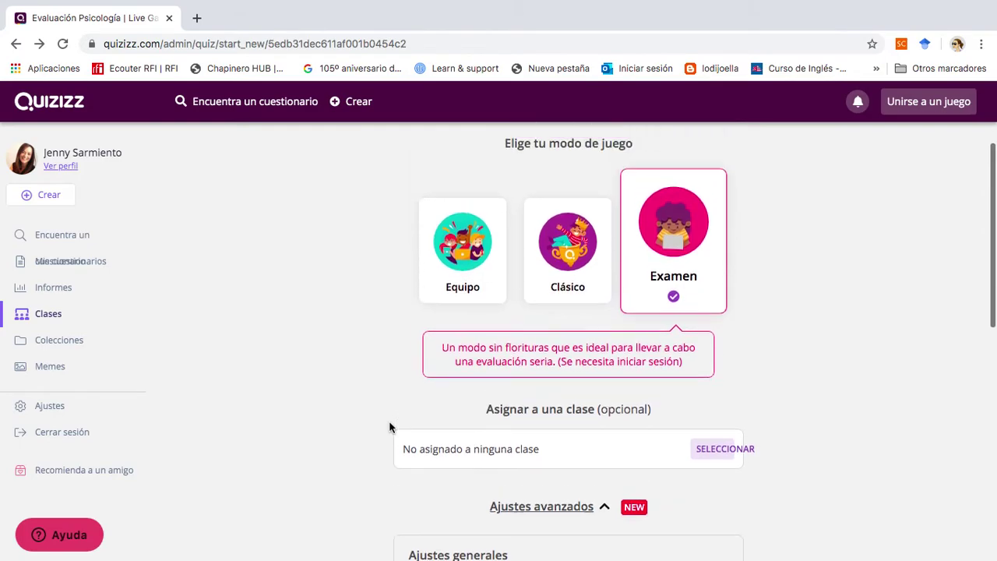
{"action": "scroll", "coordinate": [381, 236], "scroll_direction": "up", "scroll_amount": 3}
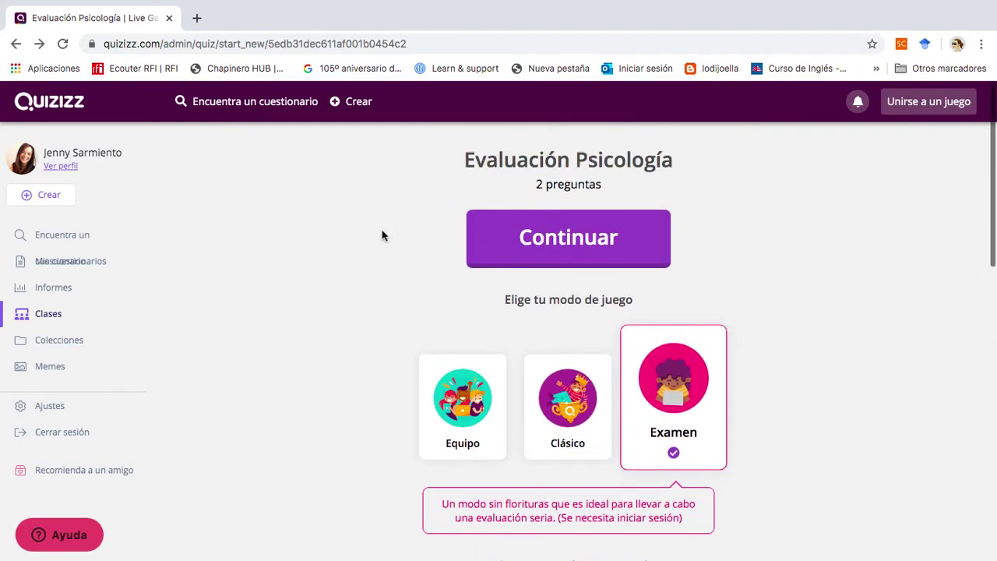
{"action": "left_click", "coordinate": [586, 427]}
{"action": "scroll", "coordinate": [291, 426], "scroll_direction": "down", "scroll_amount": 10}
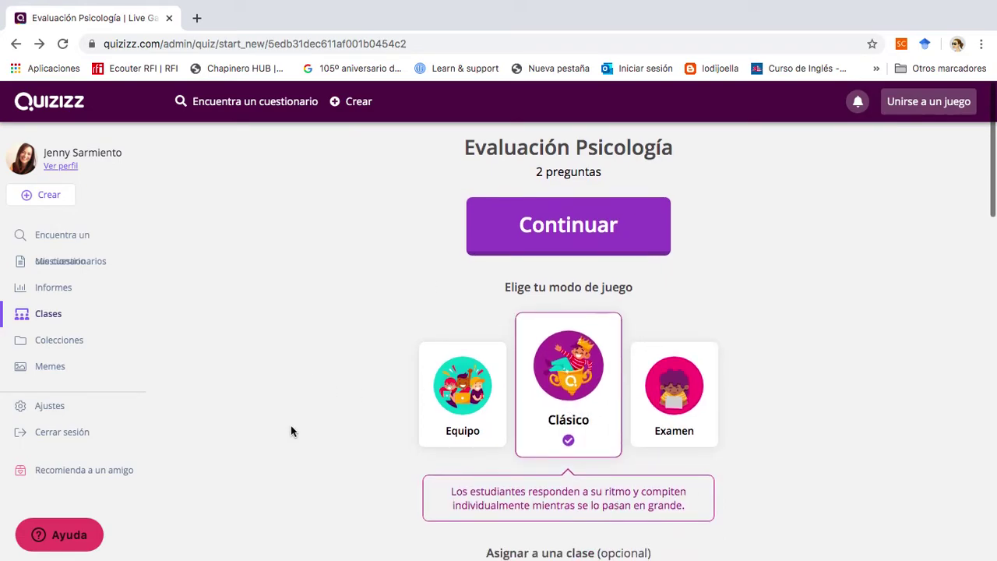
{"action": "scroll", "coordinate": [291, 426], "scroll_direction": "up", "scroll_amount": 10}
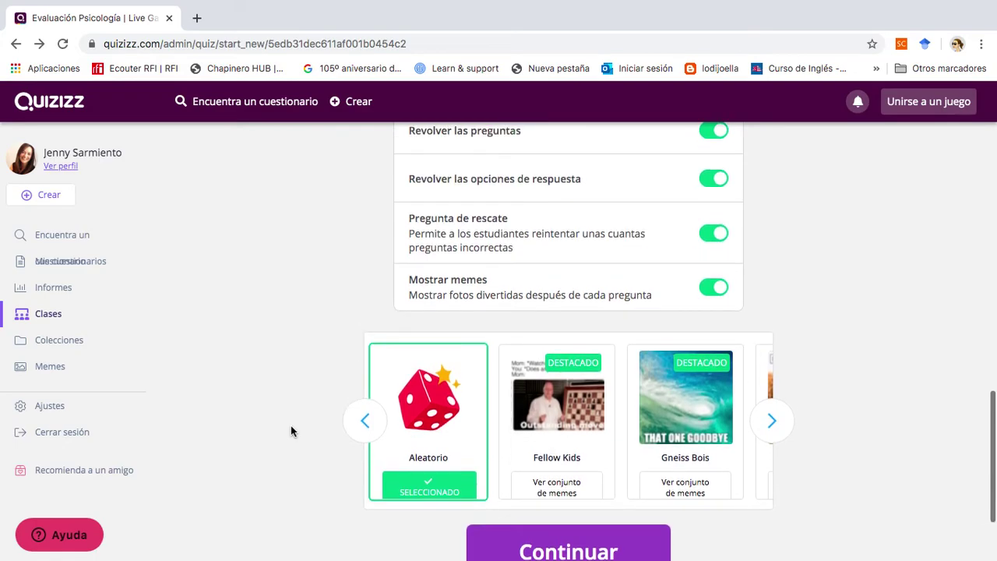
{"action": "left_click", "coordinate": [562, 228]}
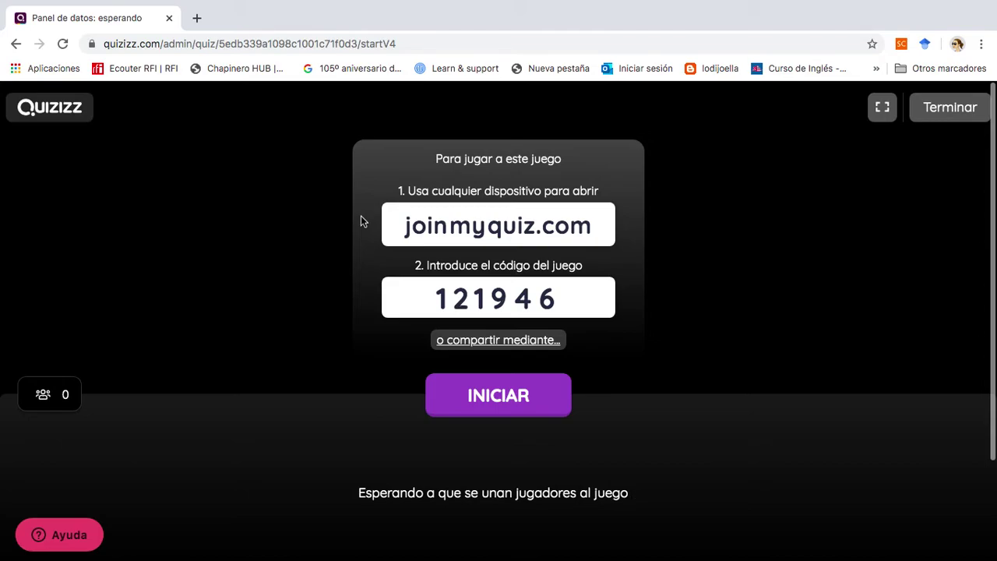
Examine the options for sharing the game's join link, and return to the waiting room
{"action": "left_click", "coordinate": [475, 340]}
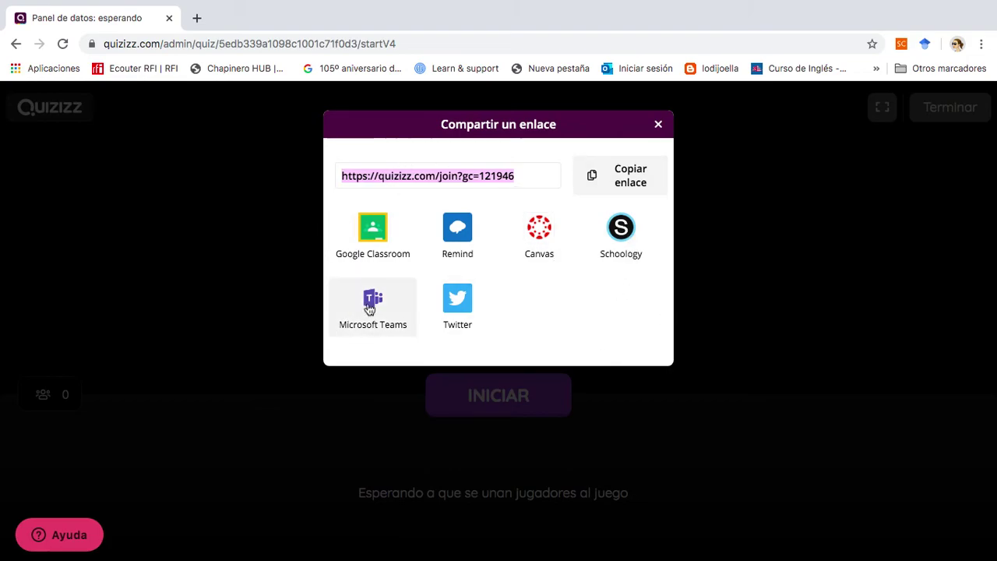
{"action": "left_click", "coordinate": [659, 126]}
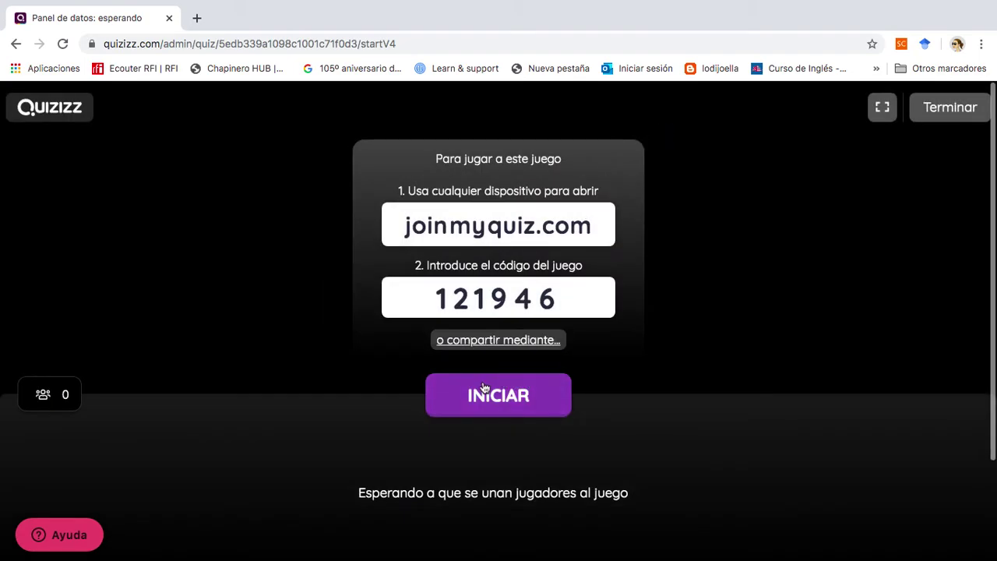
Try to start the live game from the waiting room, and end it to return to the quiz page
{"action": "left_click", "coordinate": [487, 396]}
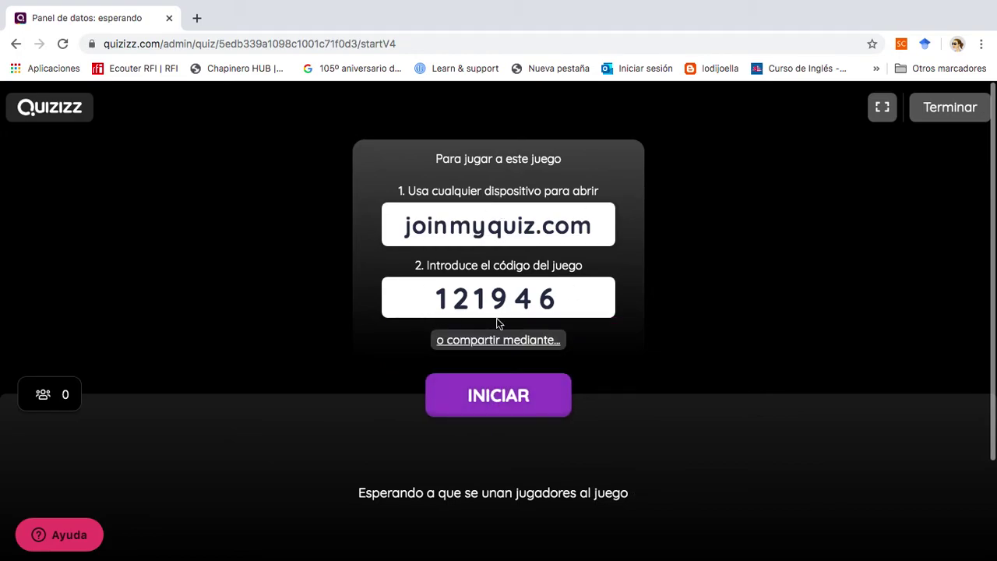
{"action": "left_click", "coordinate": [939, 110]}
{"action": "left_click", "coordinate": [952, 178]}
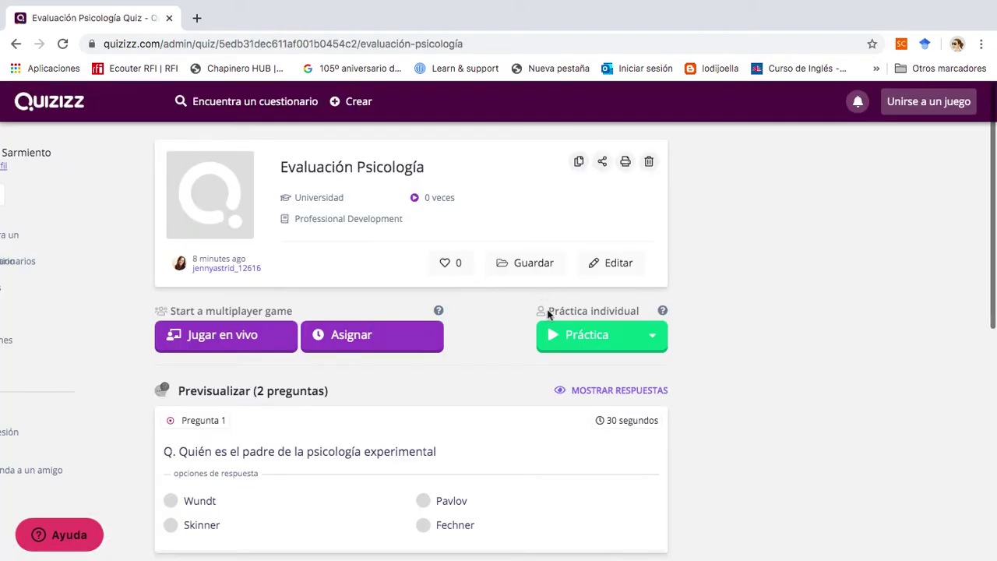
Start playing the "Evaluación Psicología" quiz as an individual practice with the default game settings
{"action": "scroll", "coordinate": [567, 346], "scroll_direction": "down", "scroll_amount": 2}
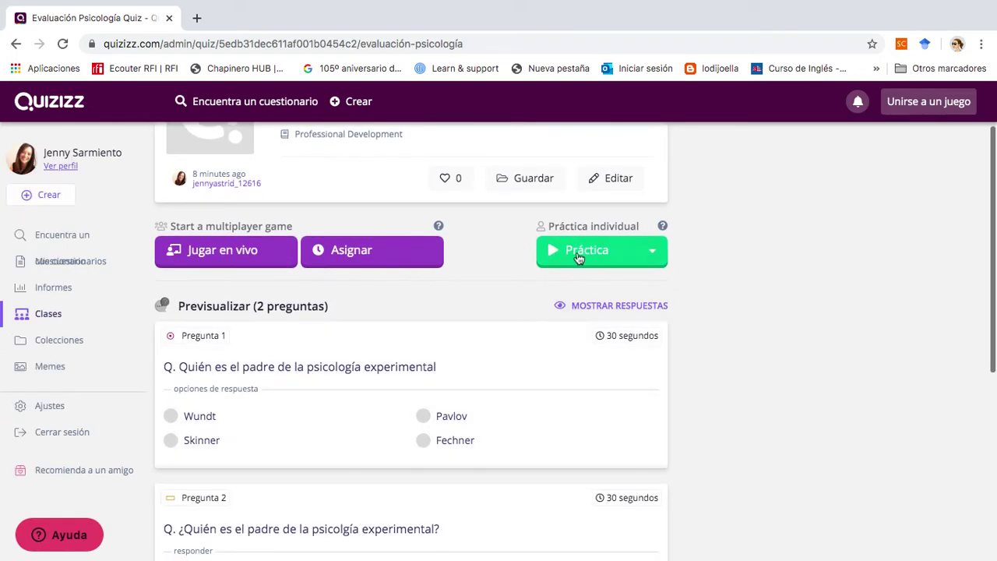
{"action": "left_click", "coordinate": [576, 259]}
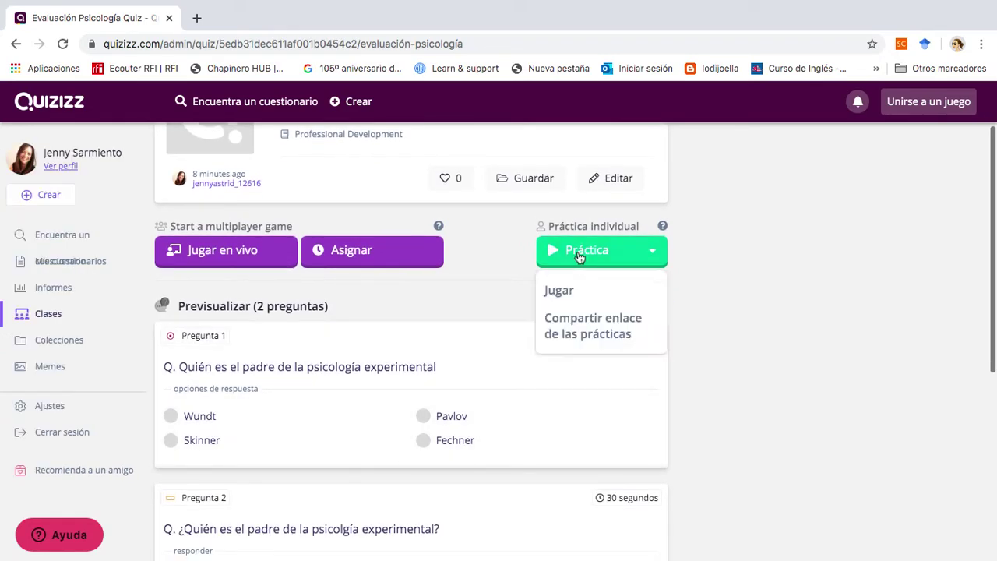
{"action": "left_click", "coordinate": [559, 291]}
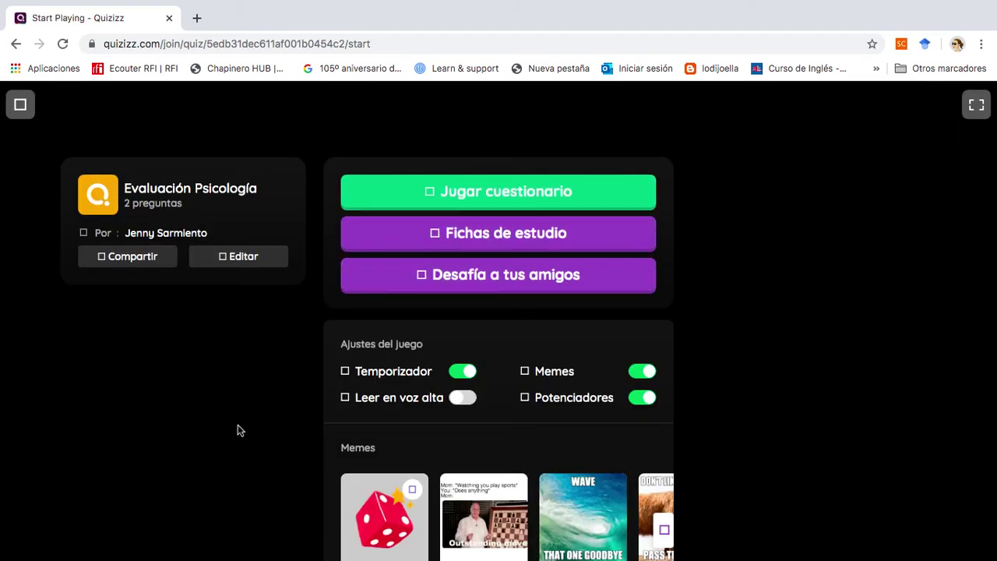
{"action": "left_click", "coordinate": [504, 192]}
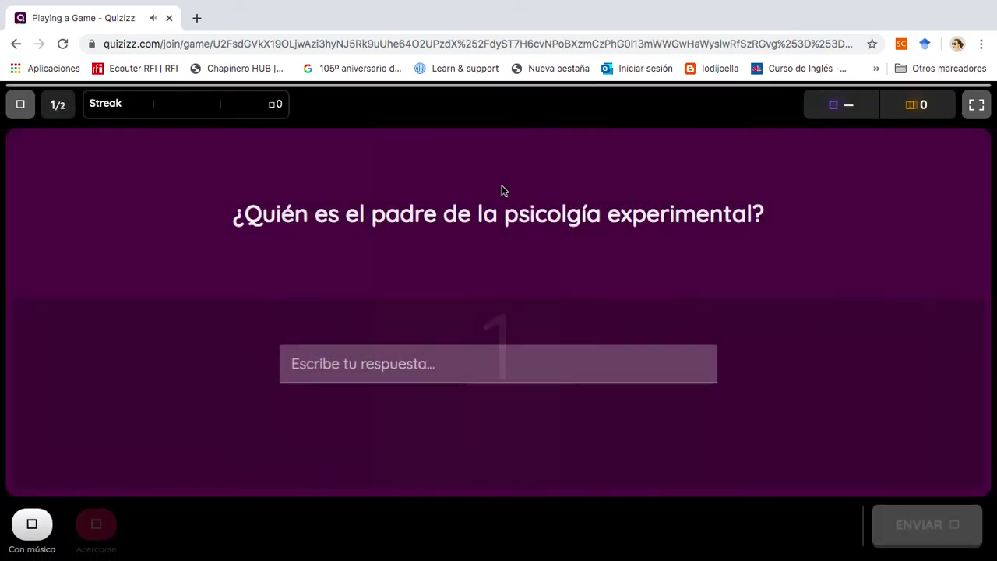
Answer the first, open question with "Pavlov" and the second, multiple-choice question with "Wundt"
{"action": "left_click", "coordinate": [323, 352]}
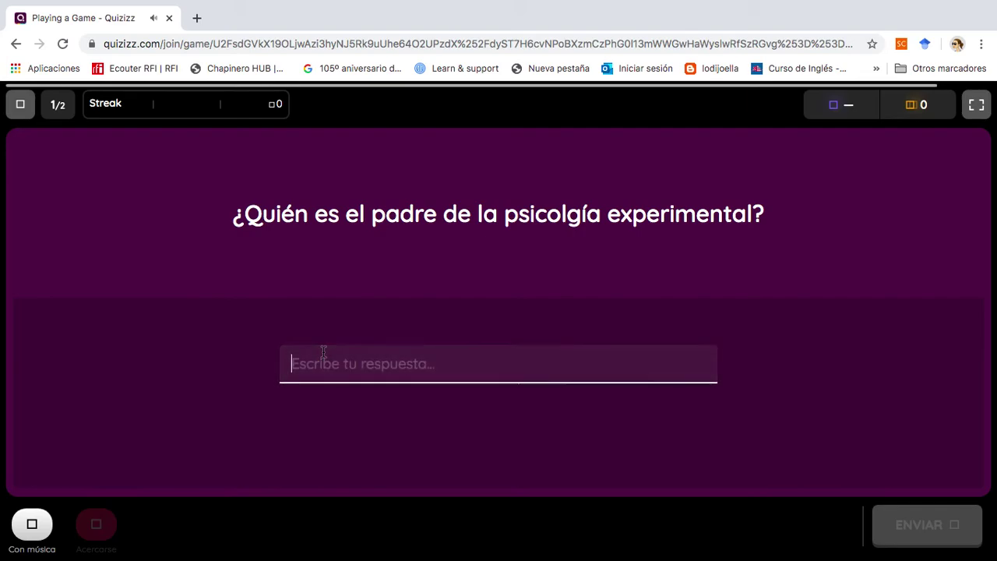
{"action": "type", "text": "p"}
{"action": "key", "text": "BackSpace"}
{"action": "type", "text": "Pavlov"}
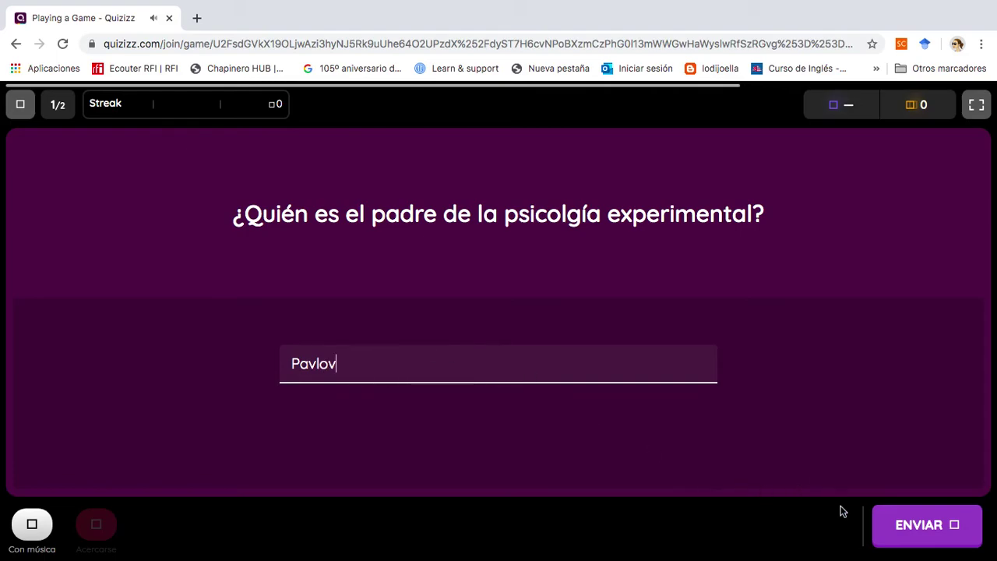
{"action": "left_click", "coordinate": [917, 524]}
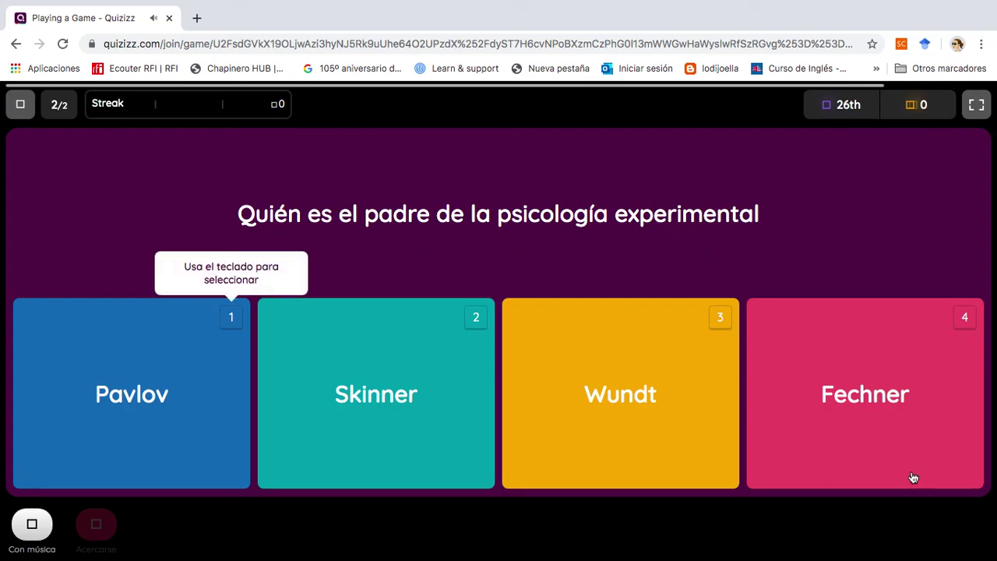
{"action": "left_click", "coordinate": [721, 314]}
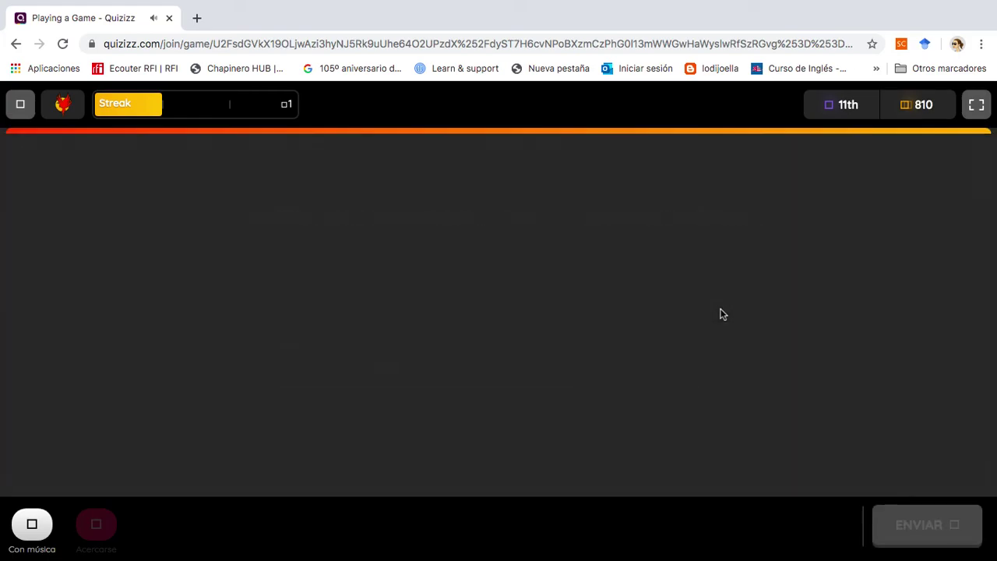
Answer the open question "¿Quién es el padre de la psicolgía experimental?" with "Wundt" and submit it
{"action": "left_click", "coordinate": [473, 357]}
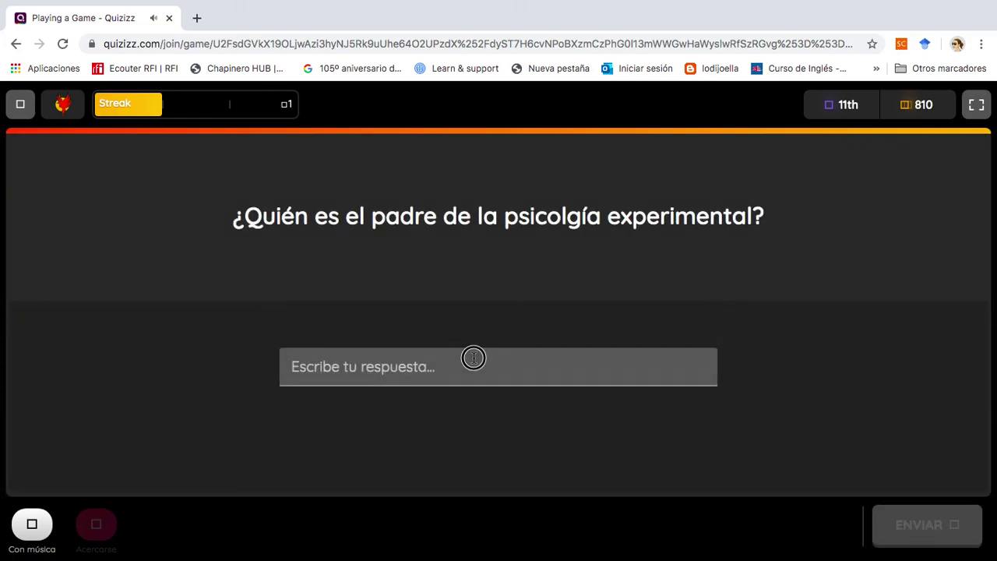
{"action": "type", "text": "Pa"}
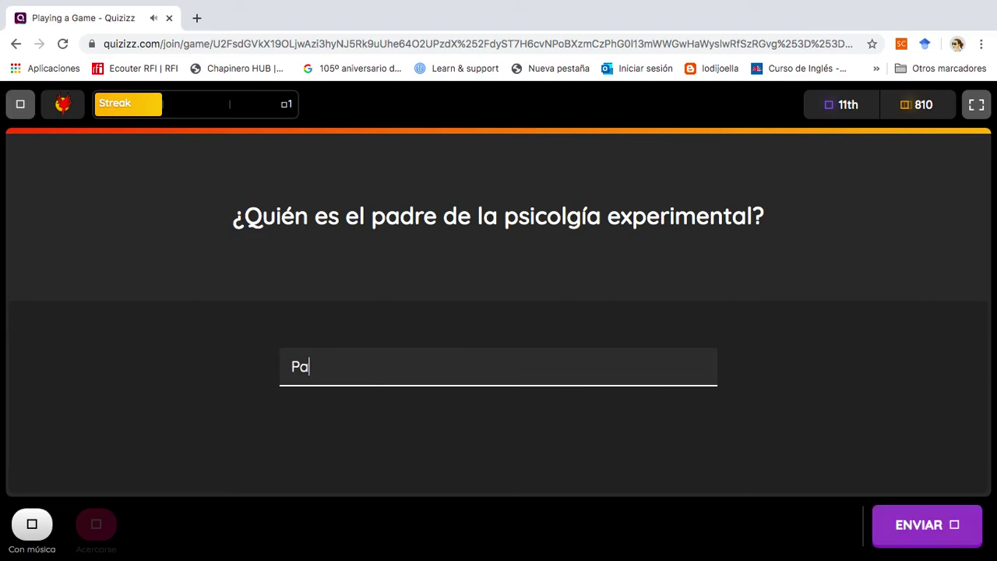
{"action": "key", "text": "BackSpace"}
{"action": "key", "text": "BackSpace"}
{"action": "key", "text": "BackSpace"}
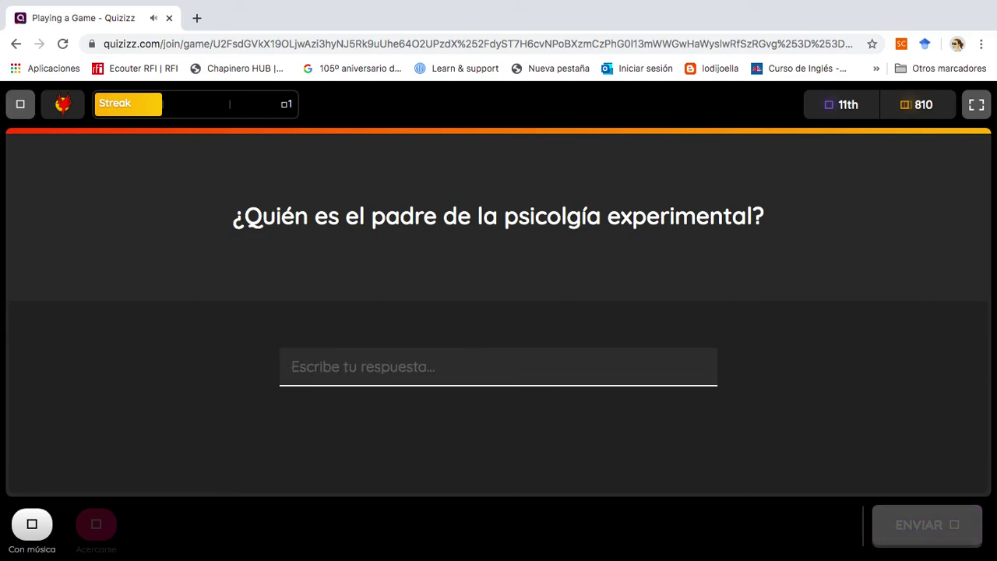
{"action": "type", "text": "Wundt"}
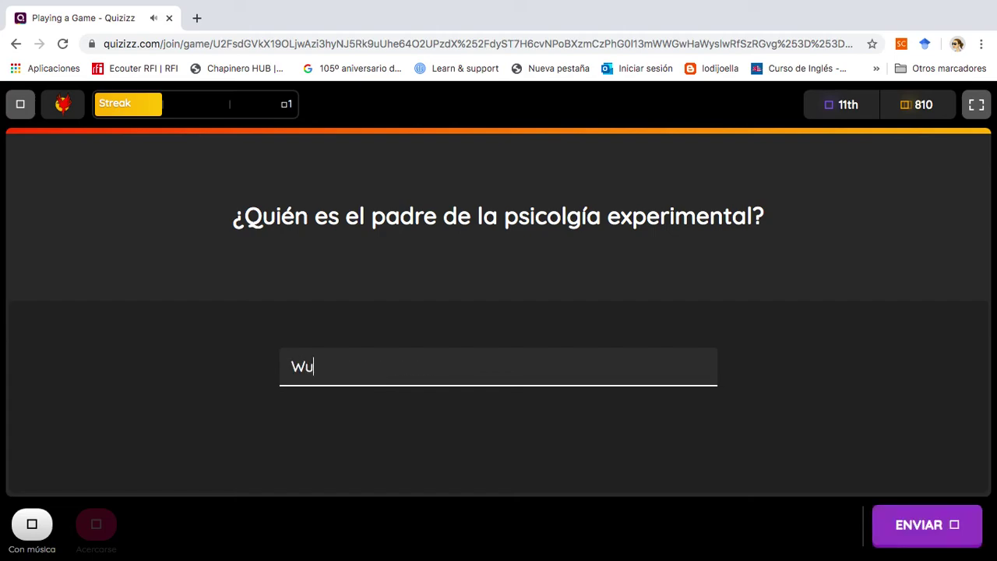
{"action": "left_click", "coordinate": [927, 525]}
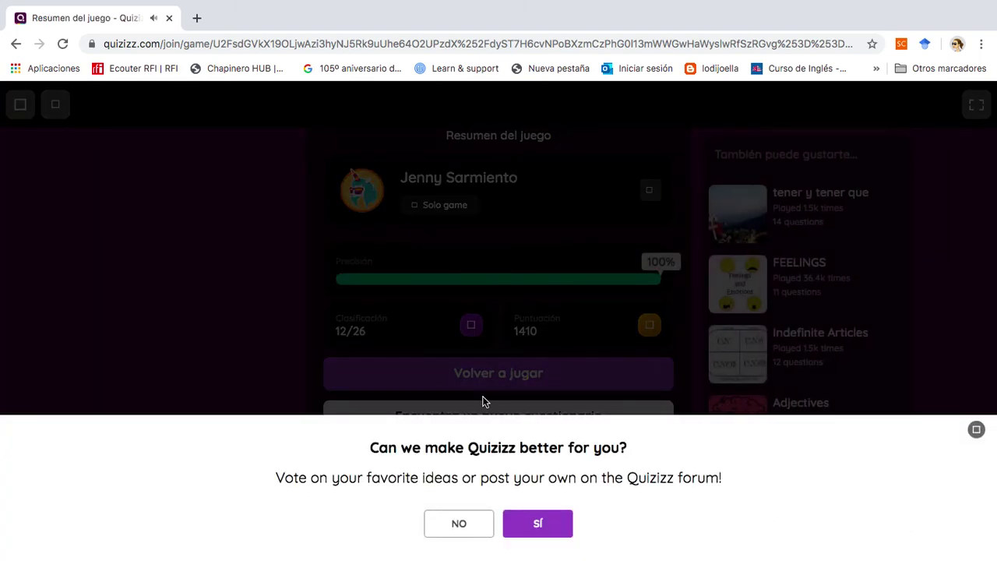
Decline the Quizizz forum invitation and review the game summary's statistics and answered questions
{"action": "left_click", "coordinate": [452, 527]}
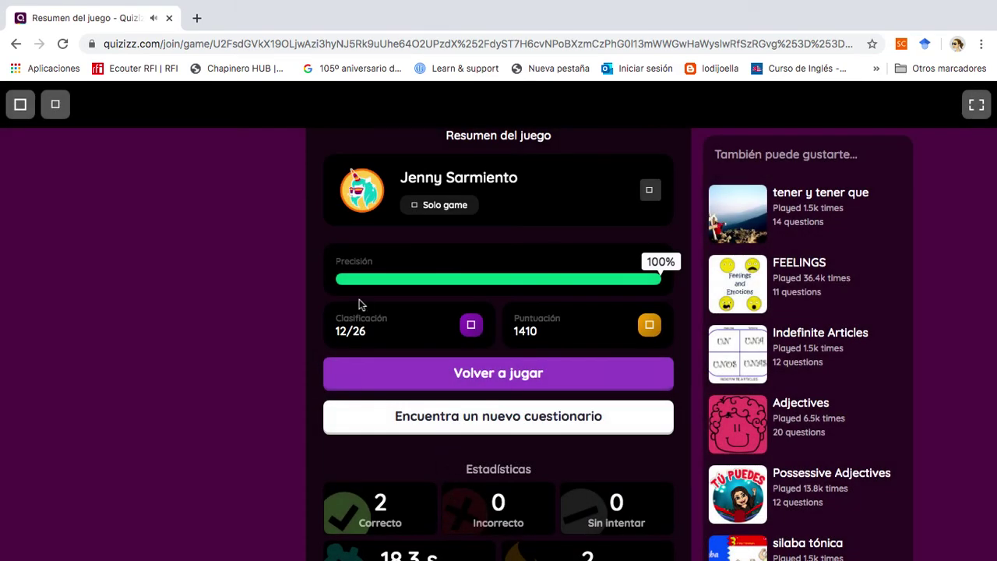
{"action": "scroll", "coordinate": [360, 304], "scroll_direction": "down", "scroll_amount": 7}
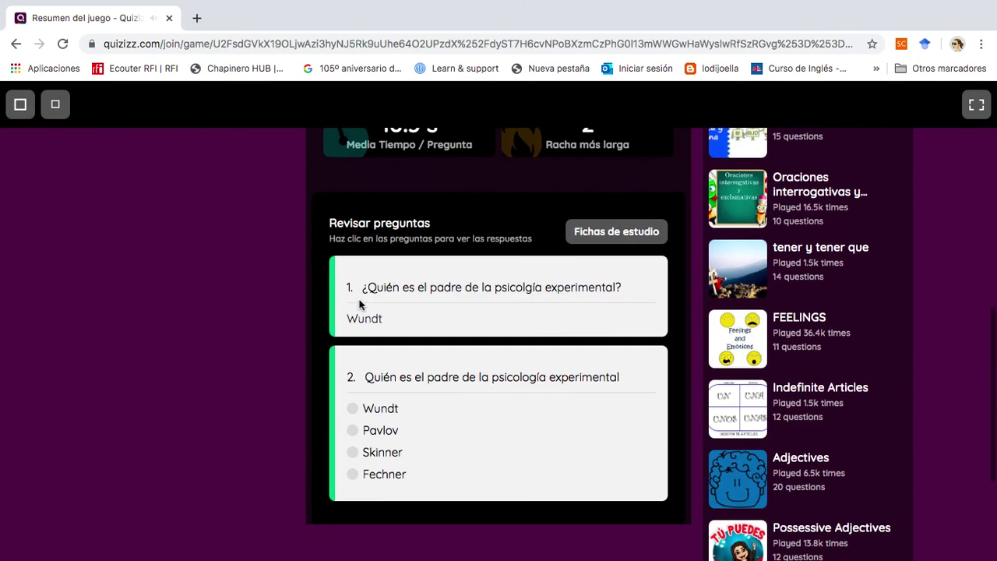
{"action": "scroll", "coordinate": [360, 304], "scroll_direction": "up", "scroll_amount": 3}
{"action": "scroll", "coordinate": [360, 303], "scroll_direction": "down", "scroll_amount": 2}
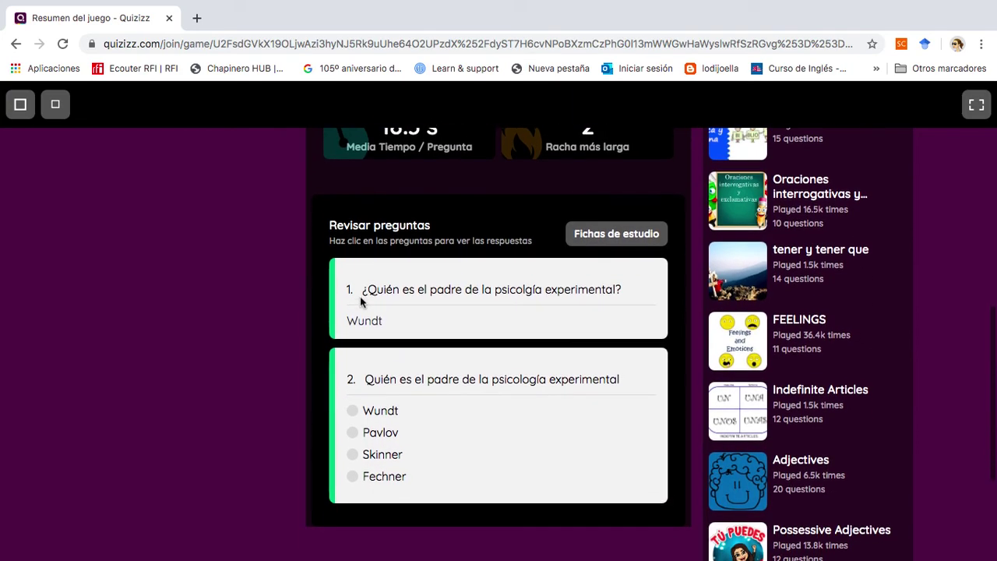